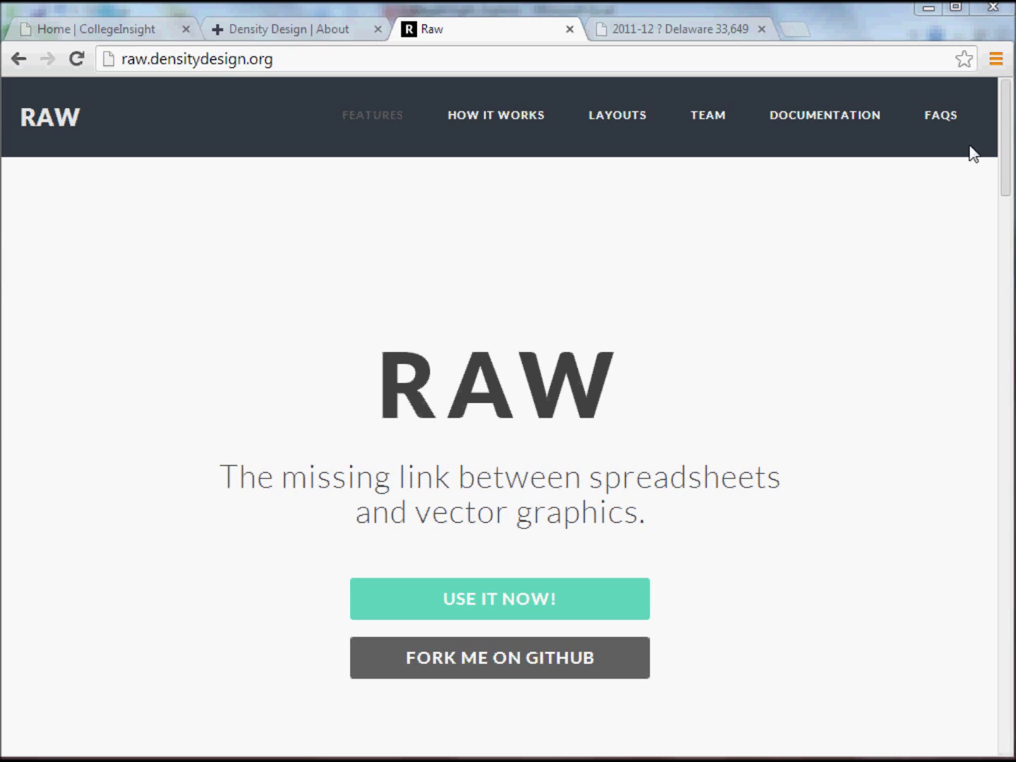
Look through the RAW home page, examining its features and the available chart layouts
click(1007, 134)
mouse_move(1008, 134)
mouse_down()
mouse_move(1007, 213)
mouse_move(998, 142)
mouse_up()
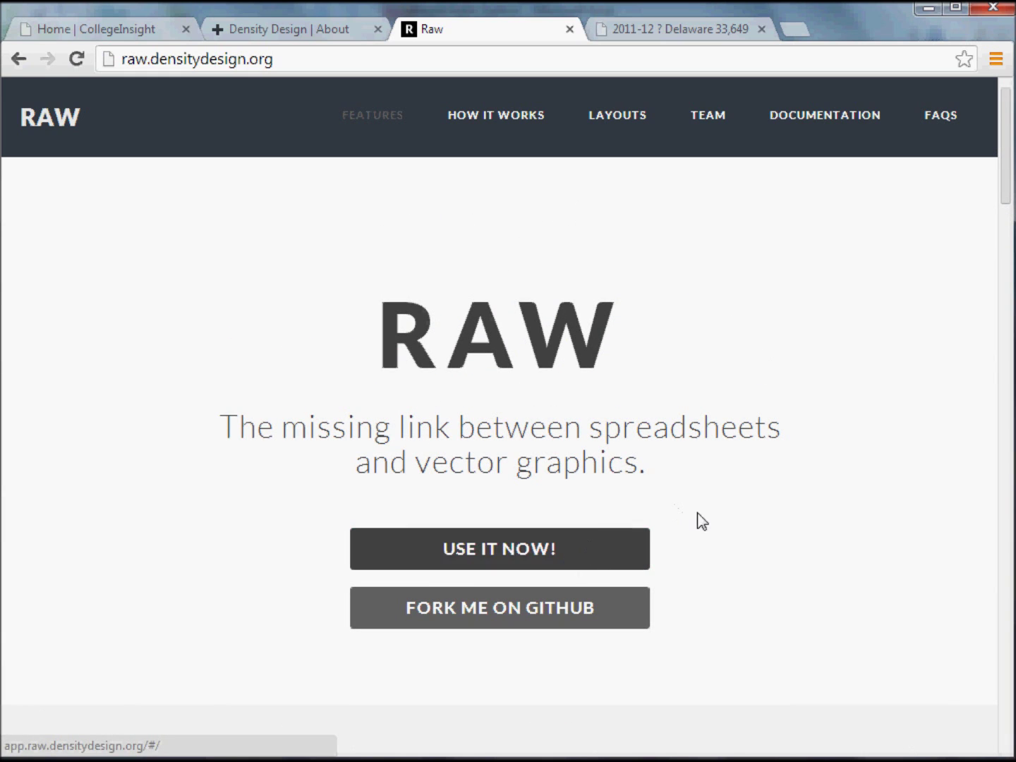
drag(1003, 185, 1004, 290)
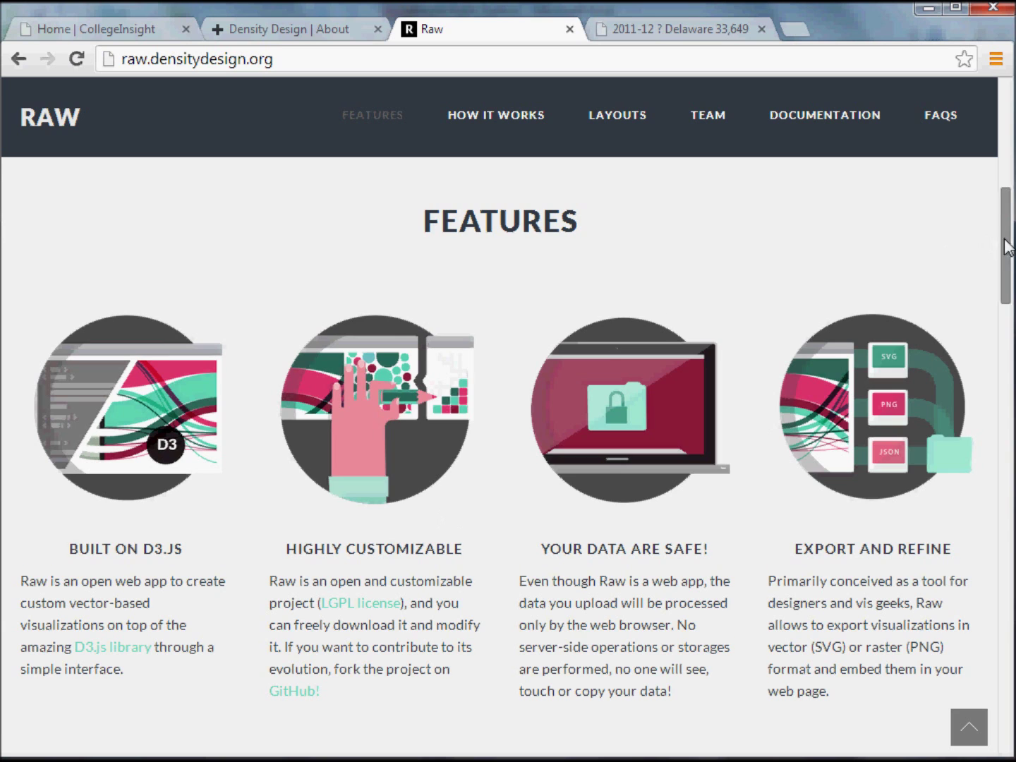
drag(1005, 273, 1011, 518)
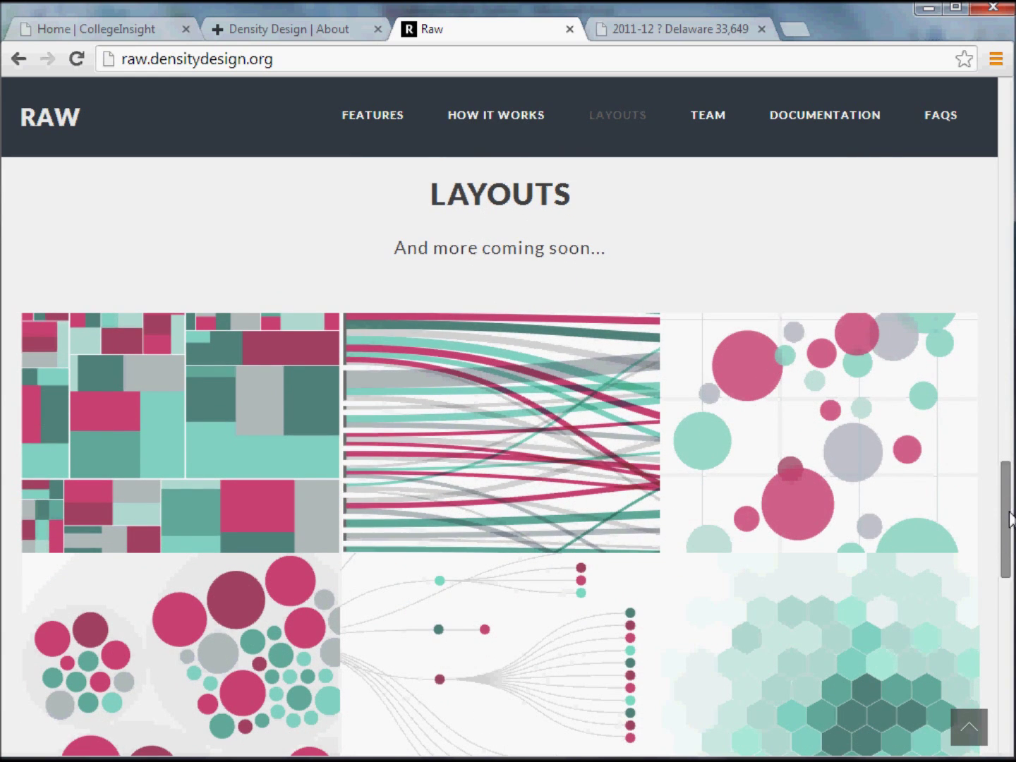
drag(1010, 518, 994, 131)
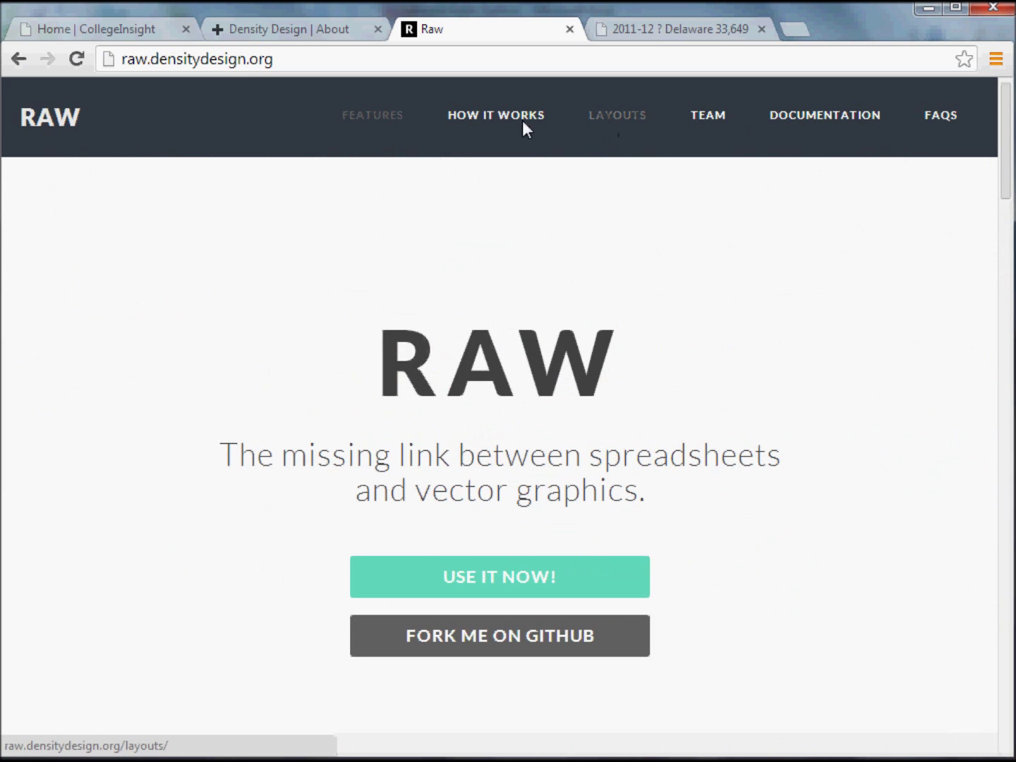
Go to the CollegeInSight site and show the results for the topic Student Debt of Graduating Seniors
click(116, 28)
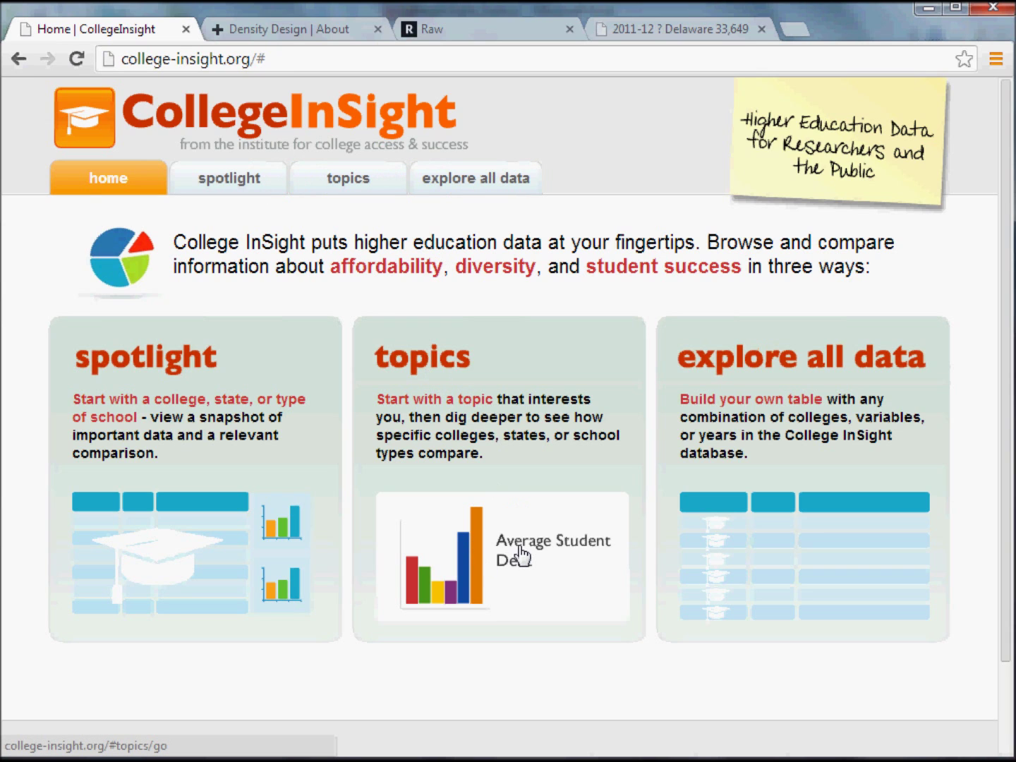
click(521, 556)
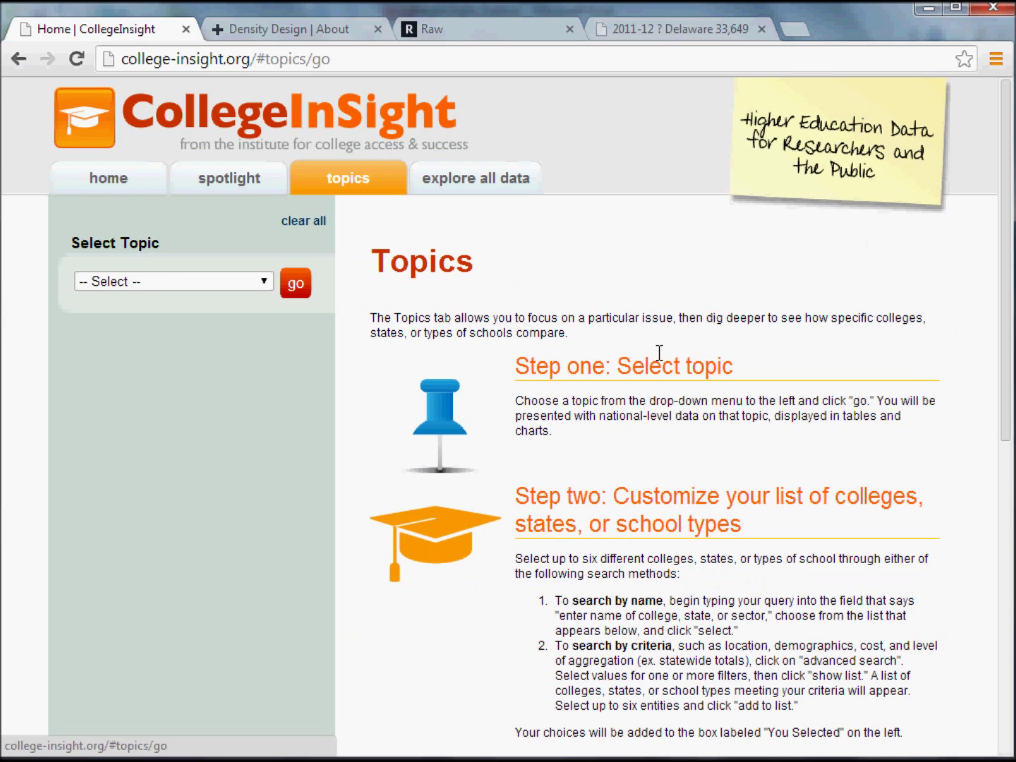
click(268, 282)
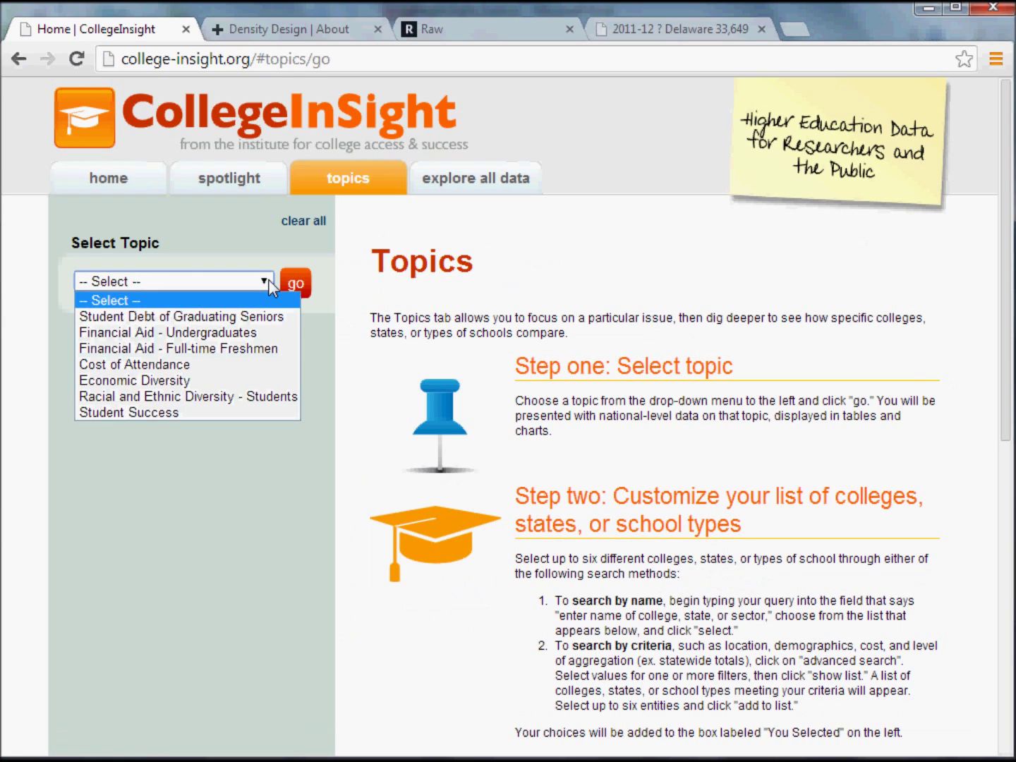
click(243, 317)
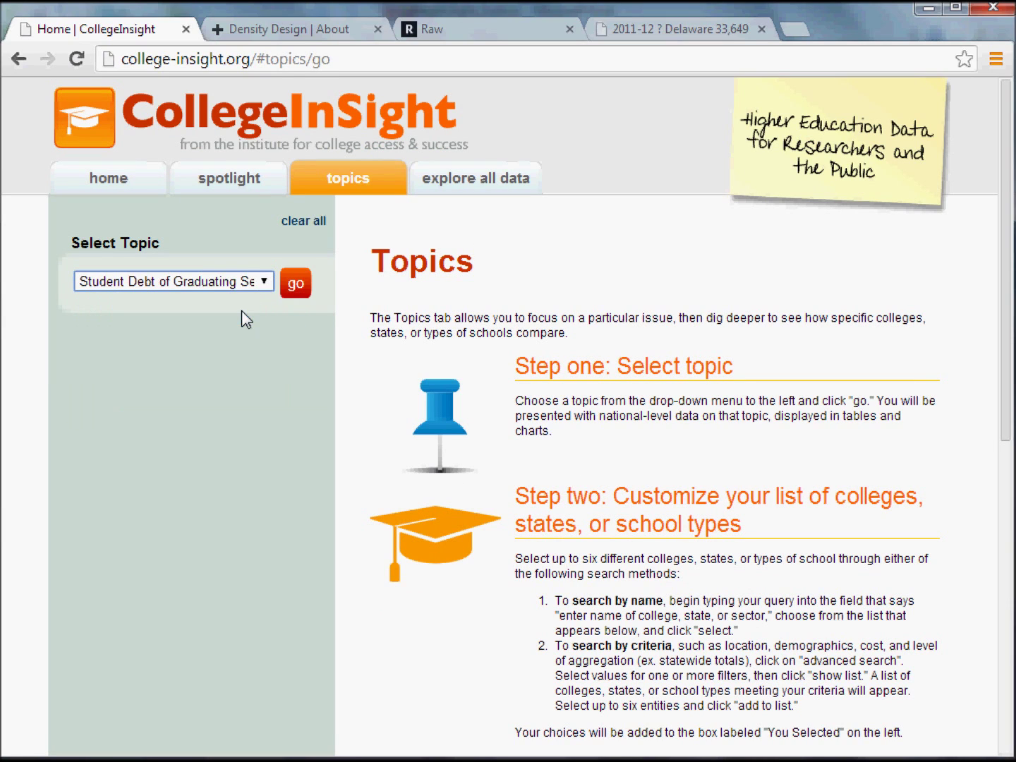
click(294, 282)
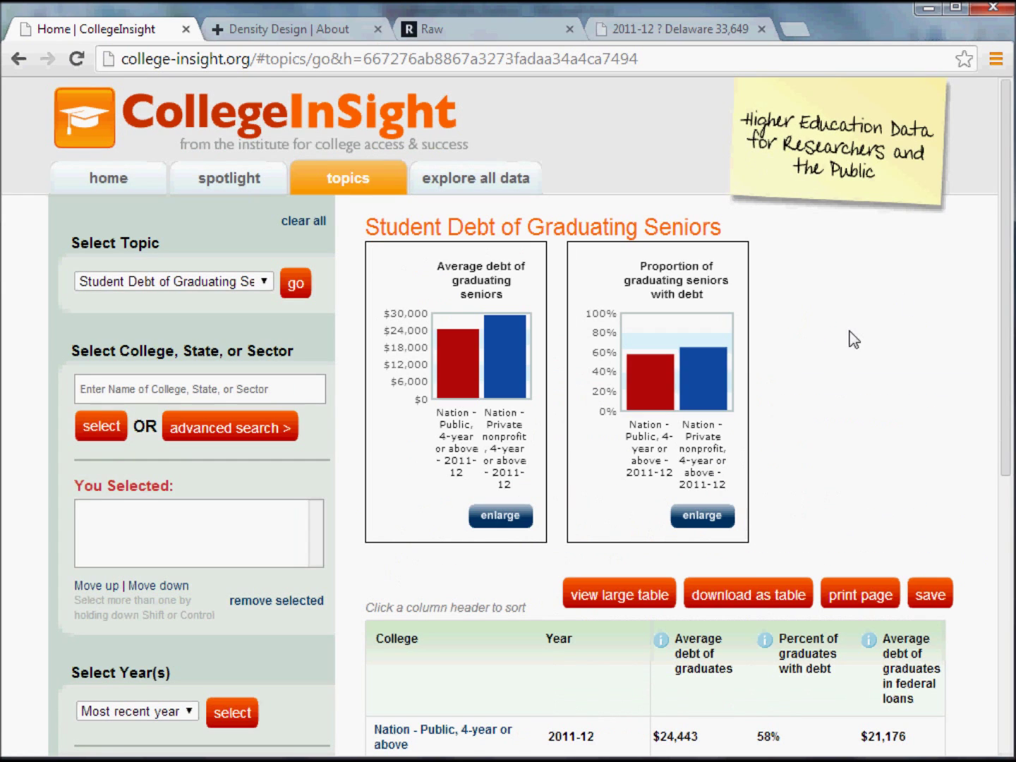
Download the student debt results as a table and open the resulting CSV file
drag(1008, 270, 1000, 411)
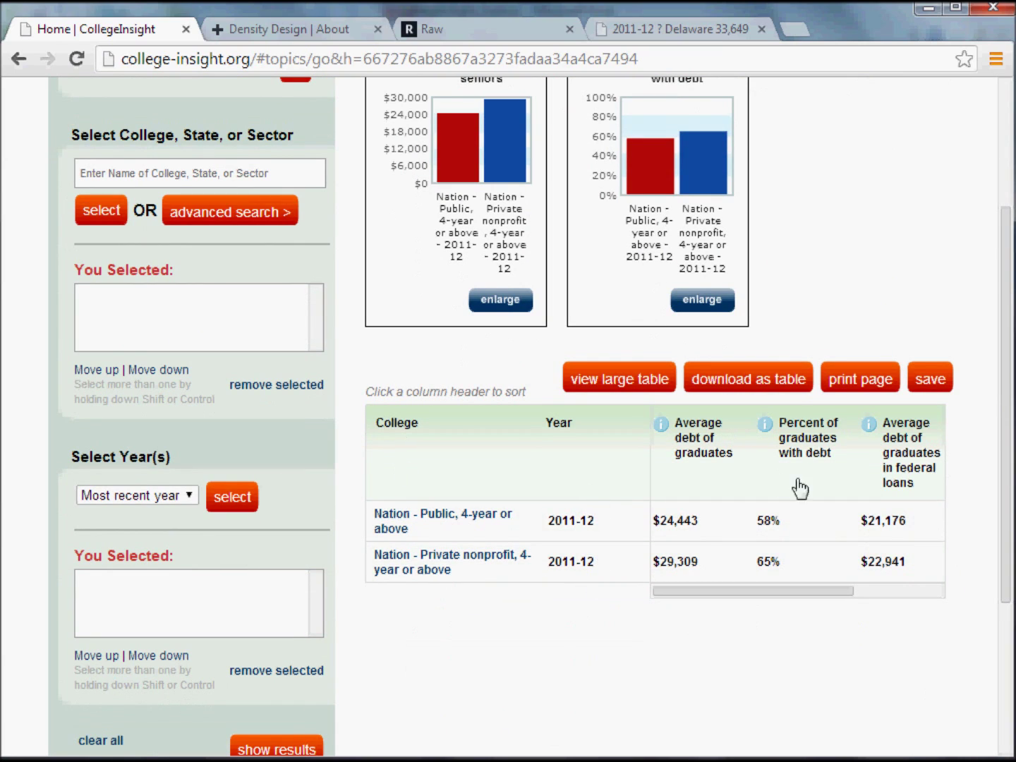
click(739, 382)
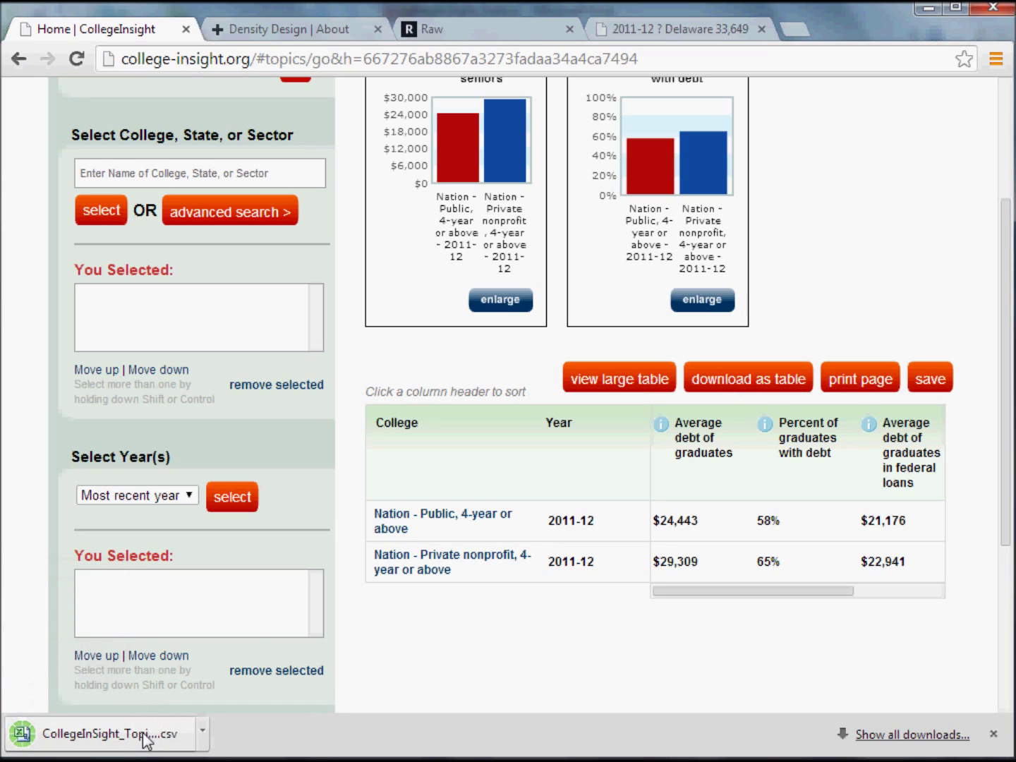
click(142, 733)
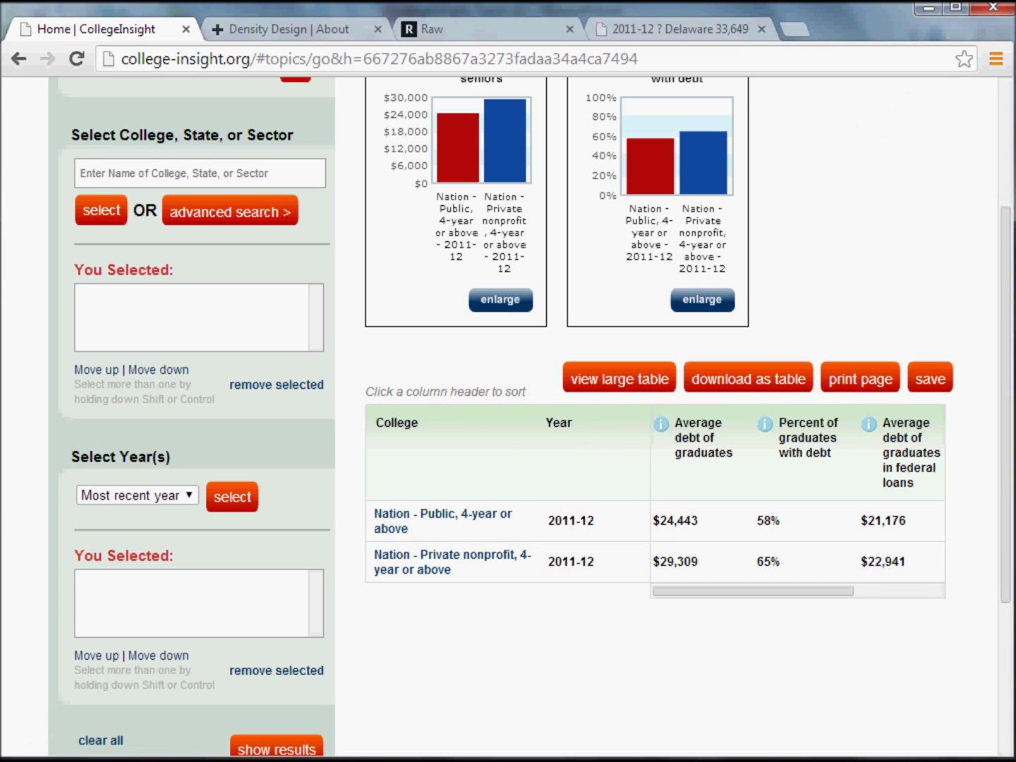
Switch to the CollegeInSight_Explore workbook in Excel and examine the citation and licence notes below the state data
mouse_move(705, 759)
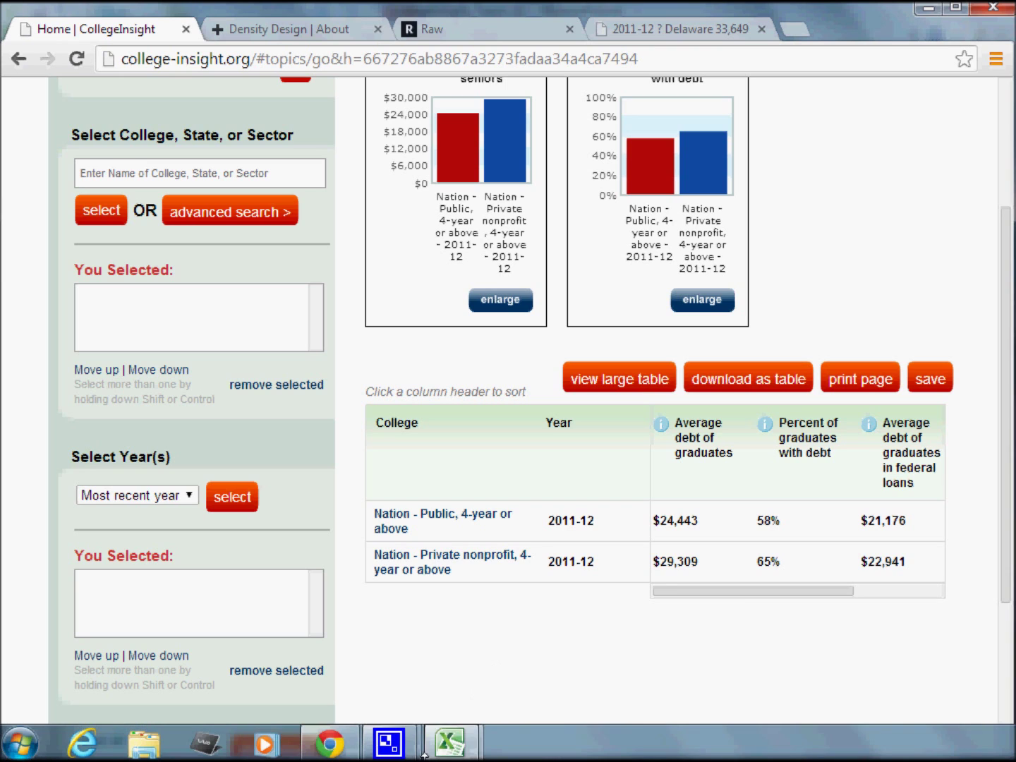
mouse_move(452, 749)
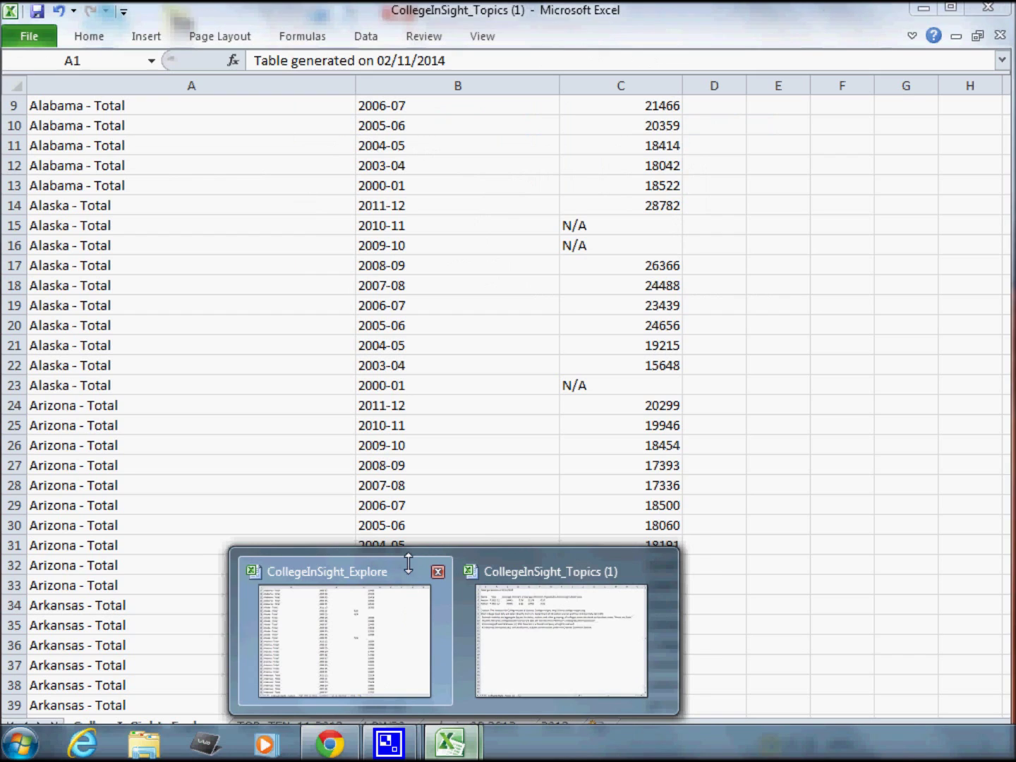
click(413, 573)
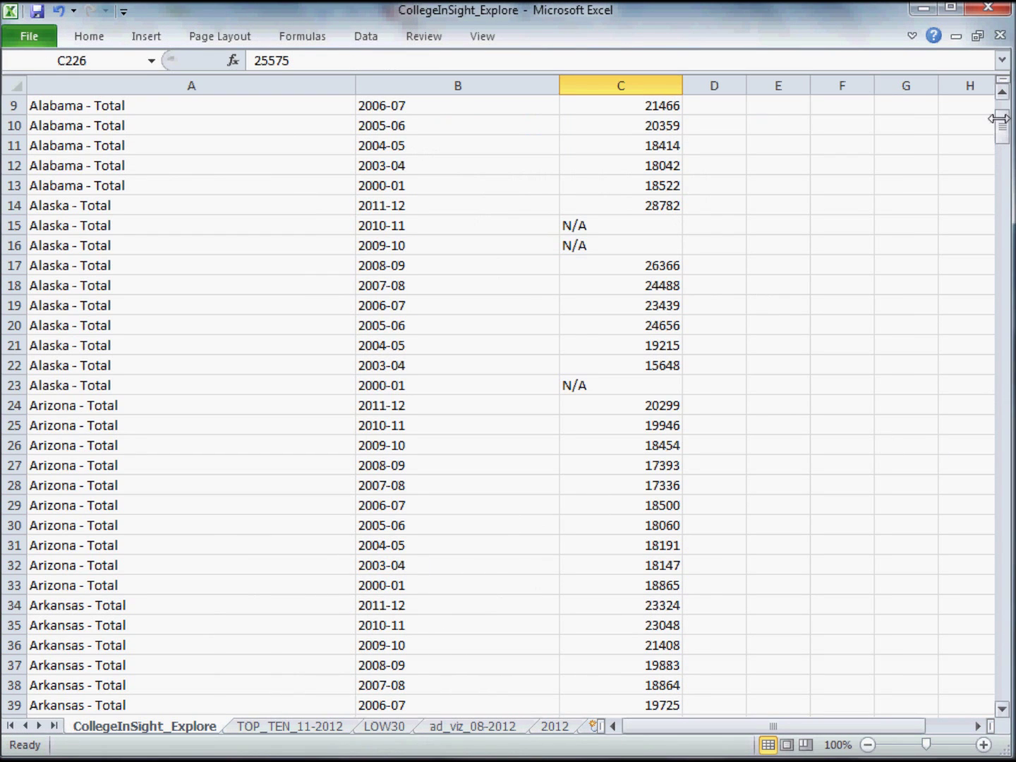
drag(998, 118, 999, 682)
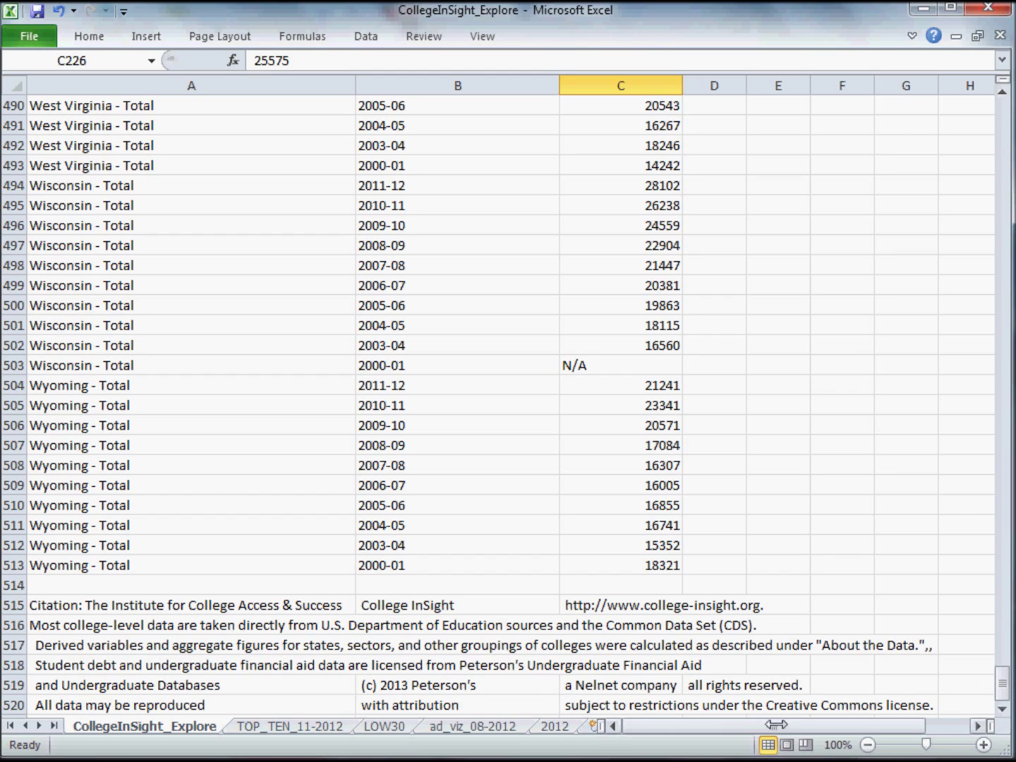
click(626, 708)
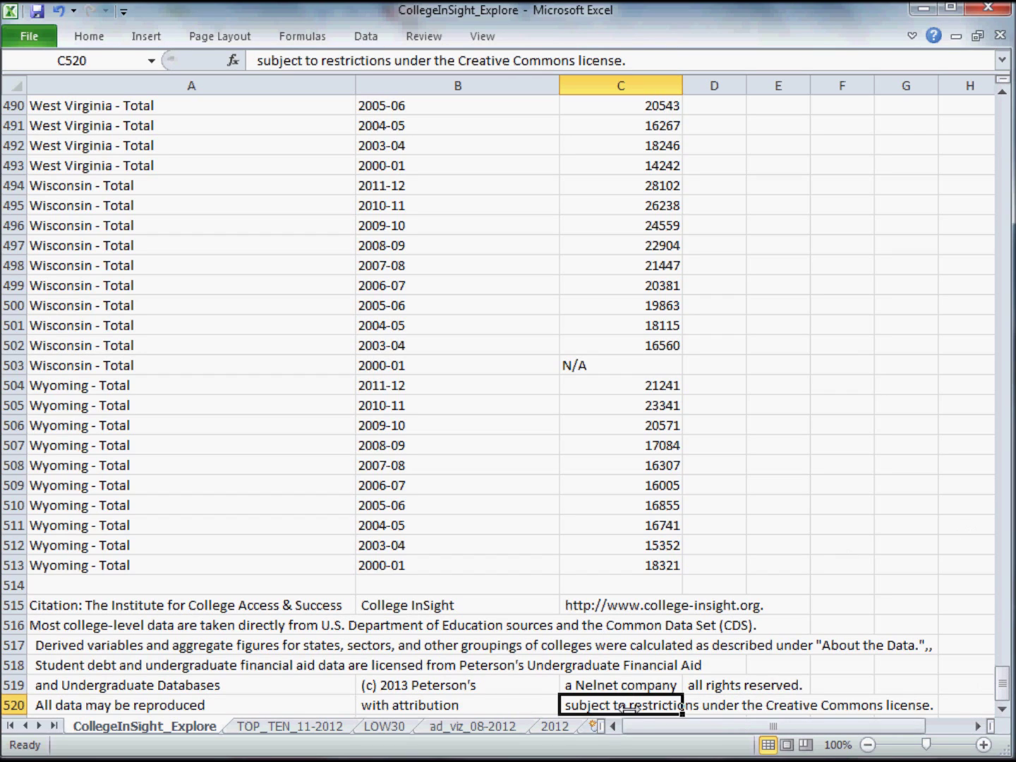
click(789, 707)
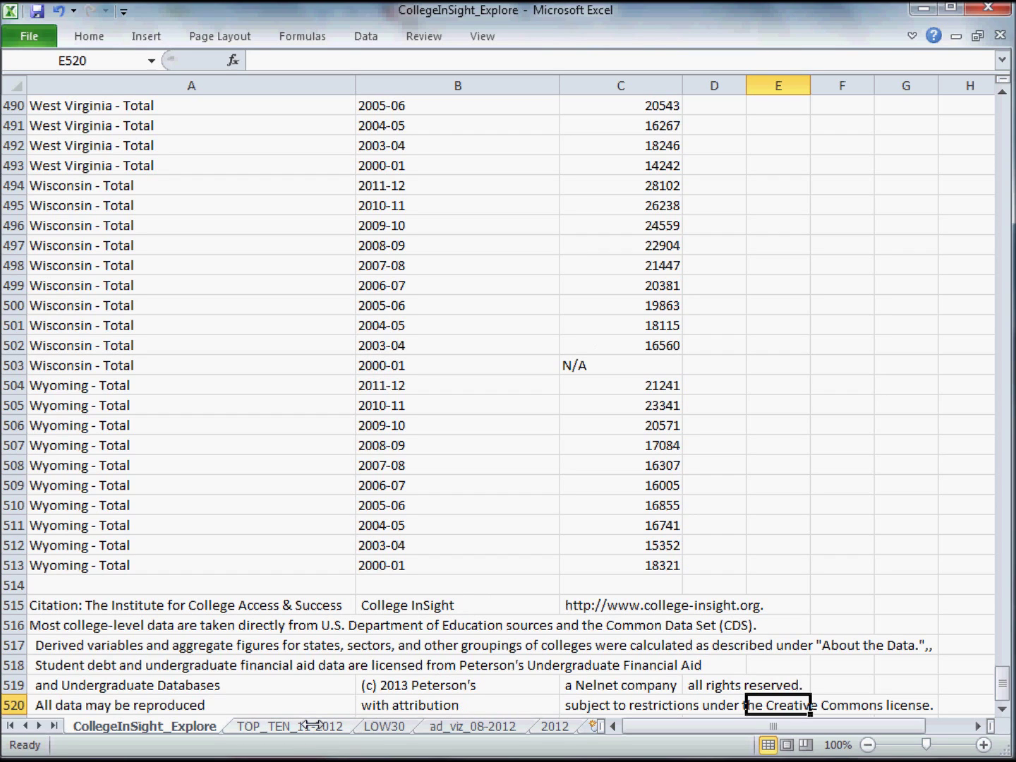
Copy the full STATE, YEAR and AVG_GRAD_DEBT table, A1:C41, from the ad_viz_08-2012 sheet
click(459, 726)
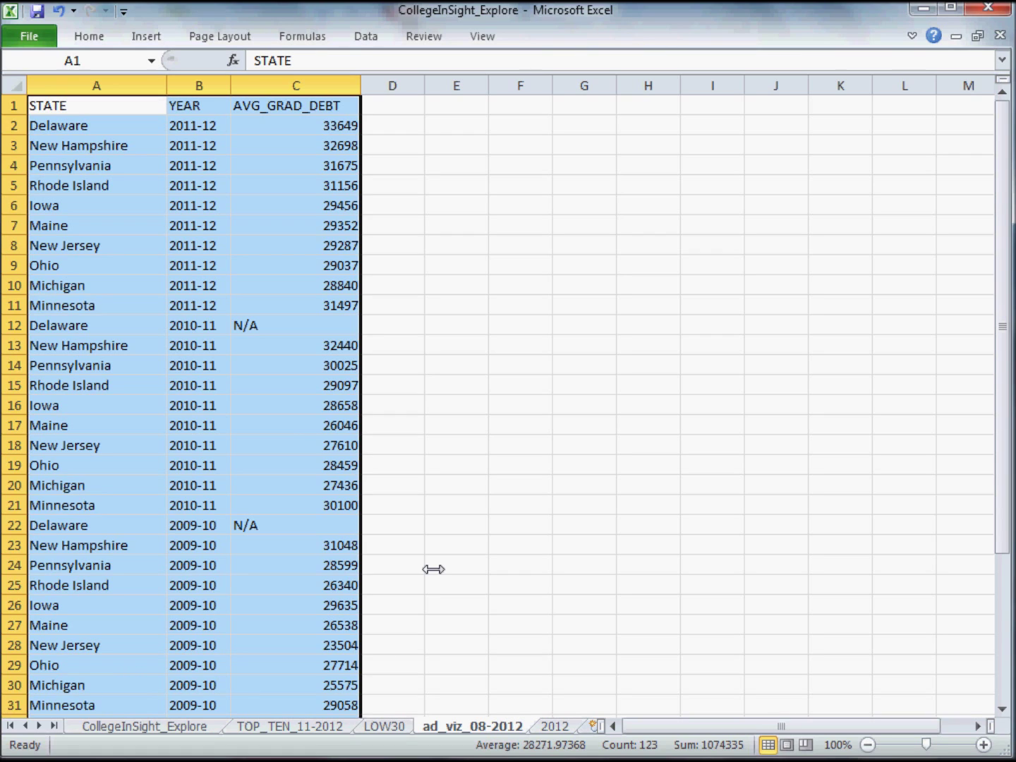
click(303, 127)
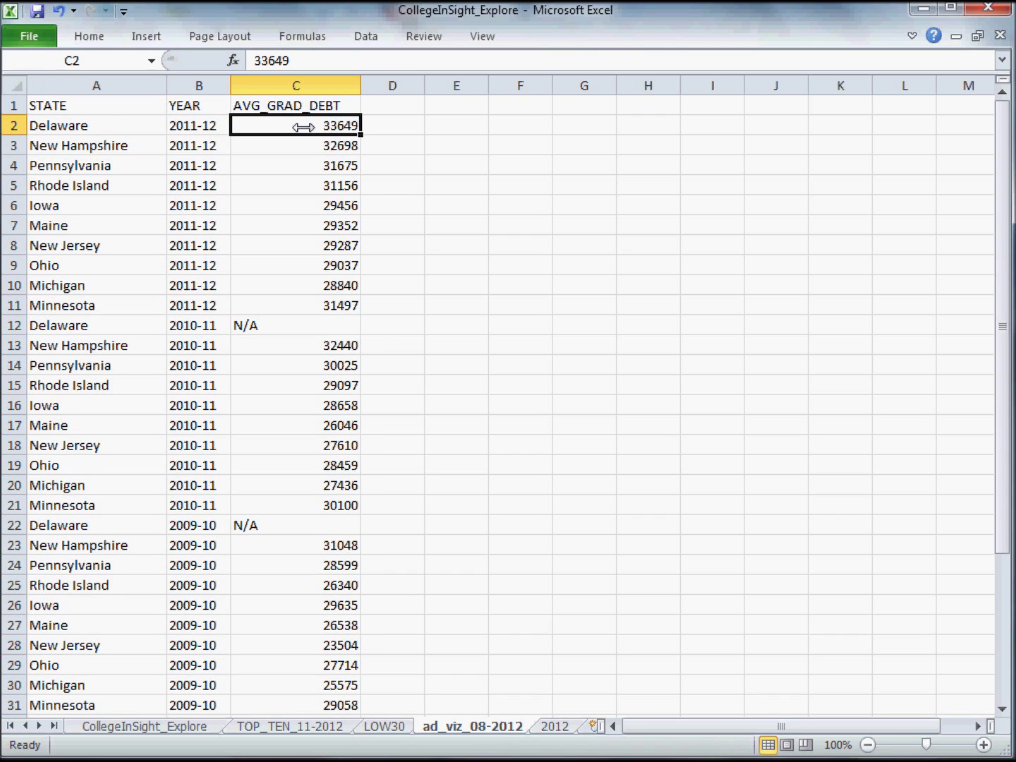
click(106, 126)
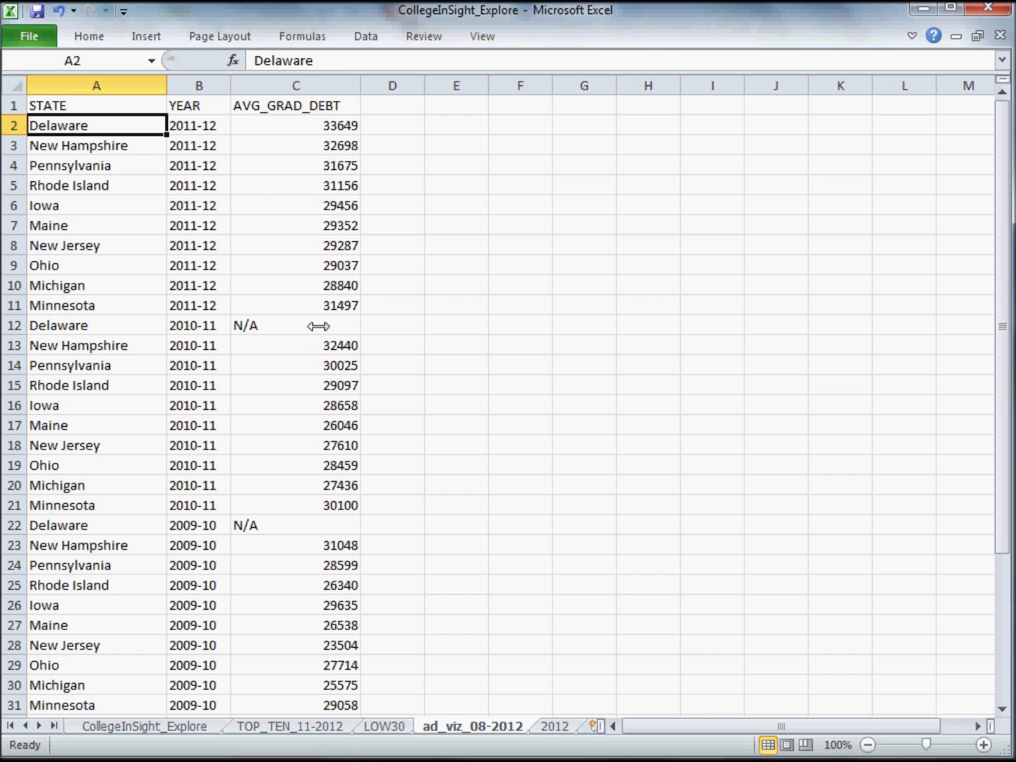
drag(1000, 296, 1001, 462)
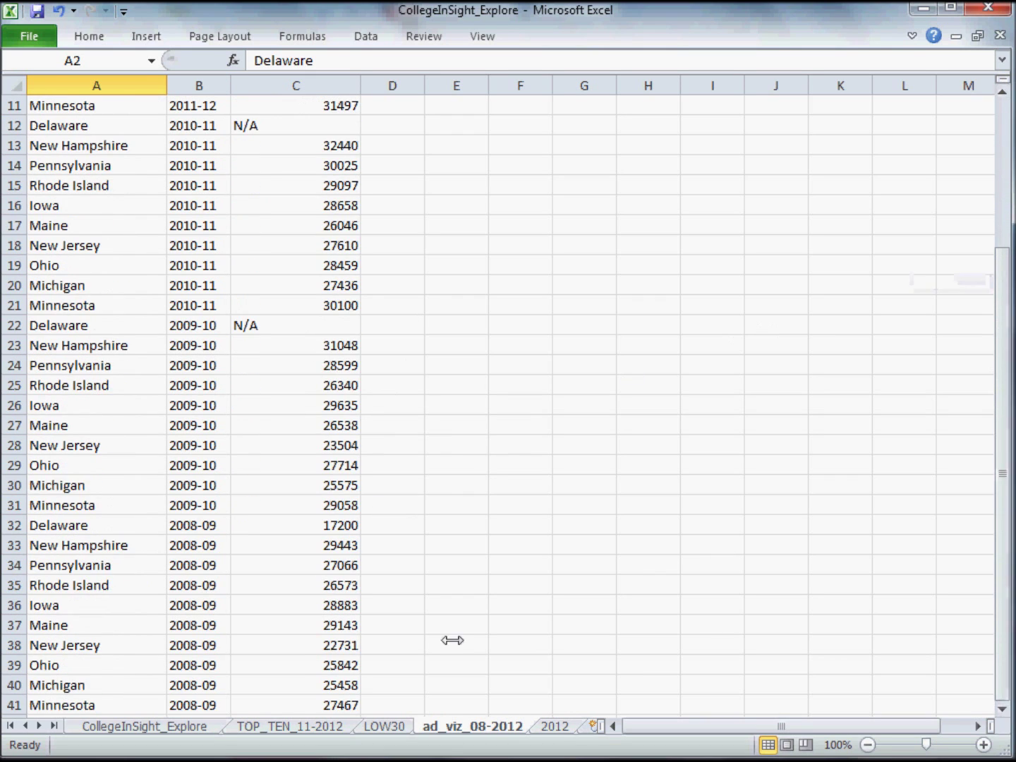
drag(339, 704, 94, 110)
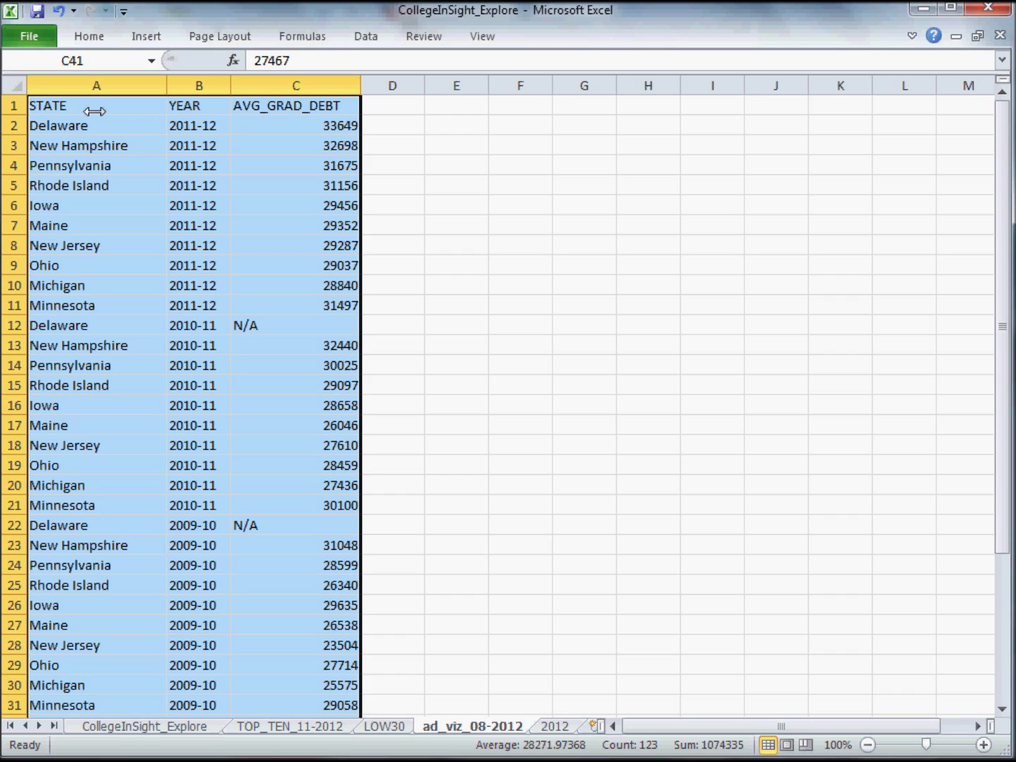
key(ctrl+c)
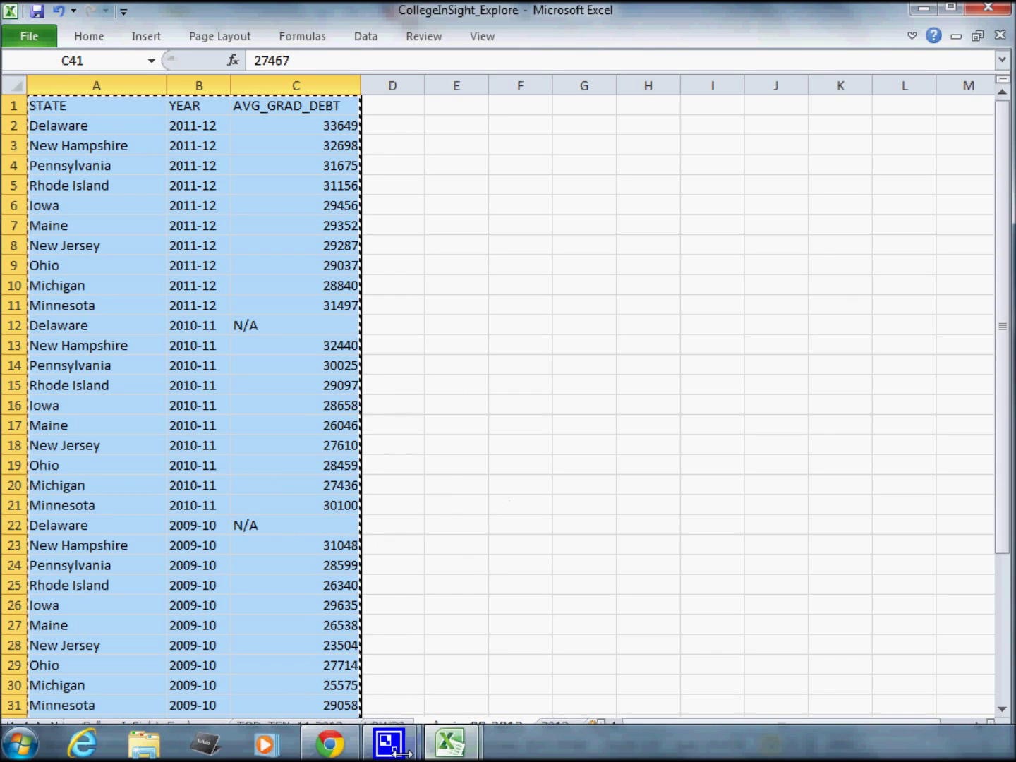
Switch to Chrome, launch the RAW app from its home page and paste the copied debt table as its data
click(330, 742)
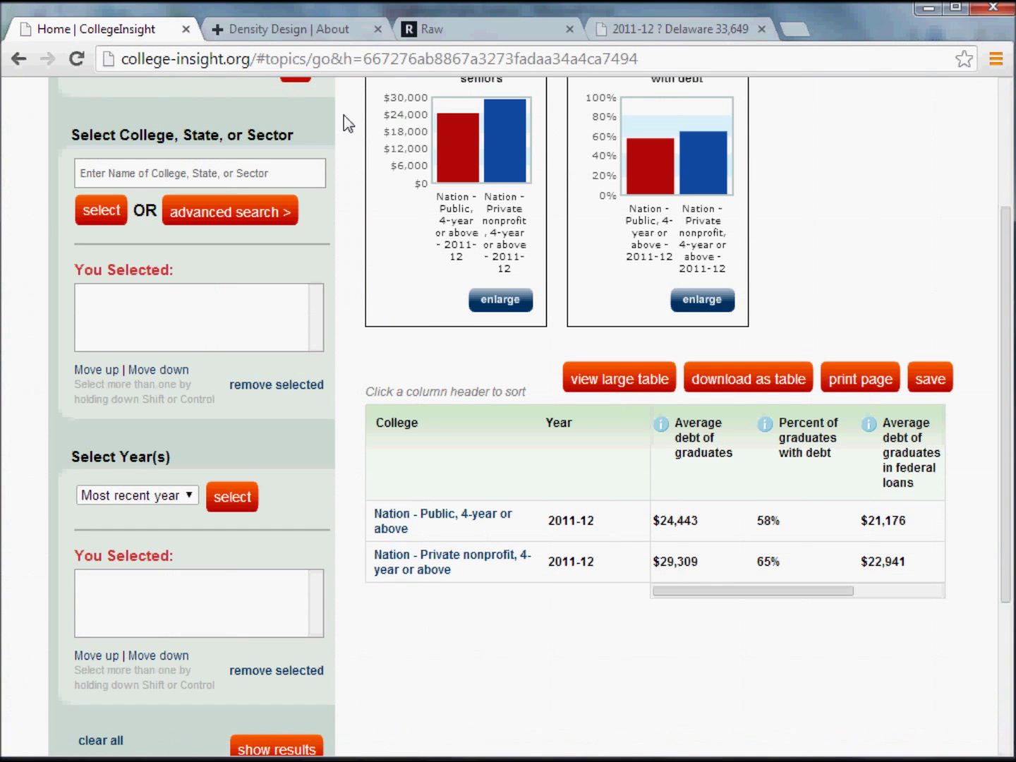
click(447, 34)
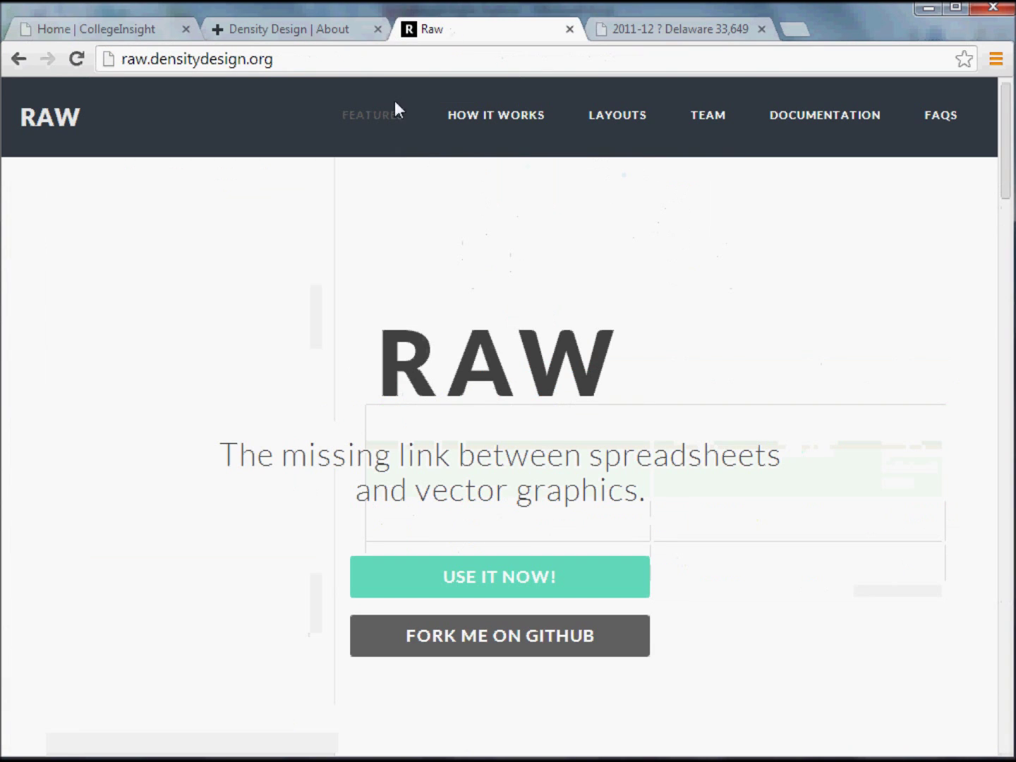
click(513, 577)
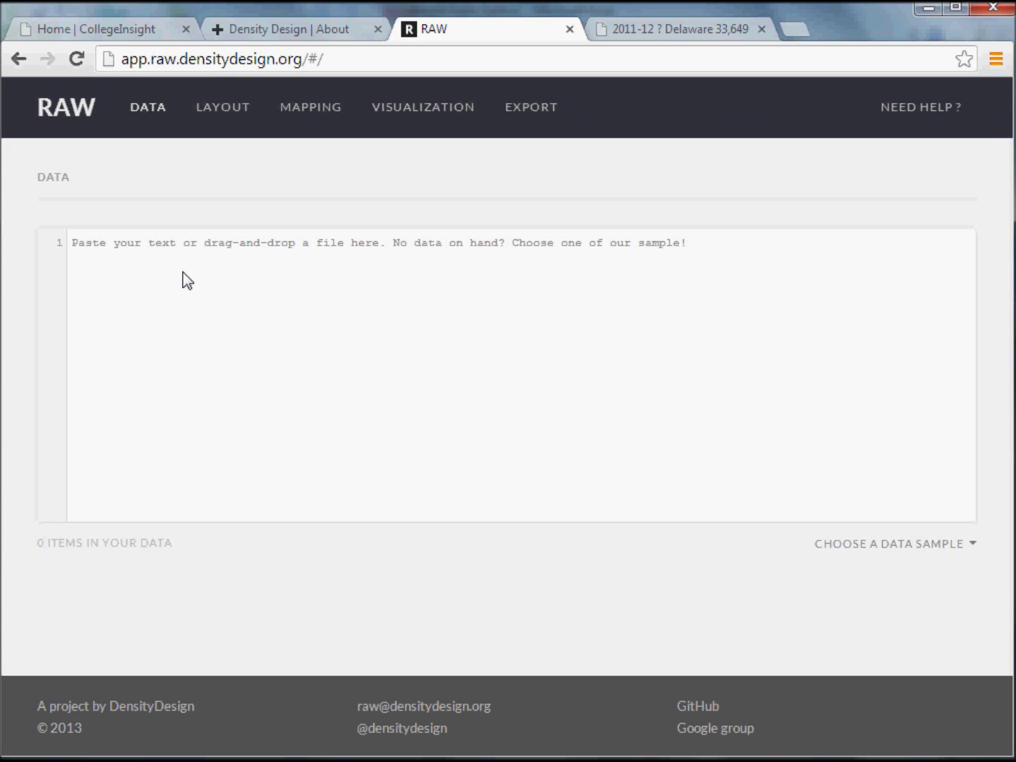
click(950, 556)
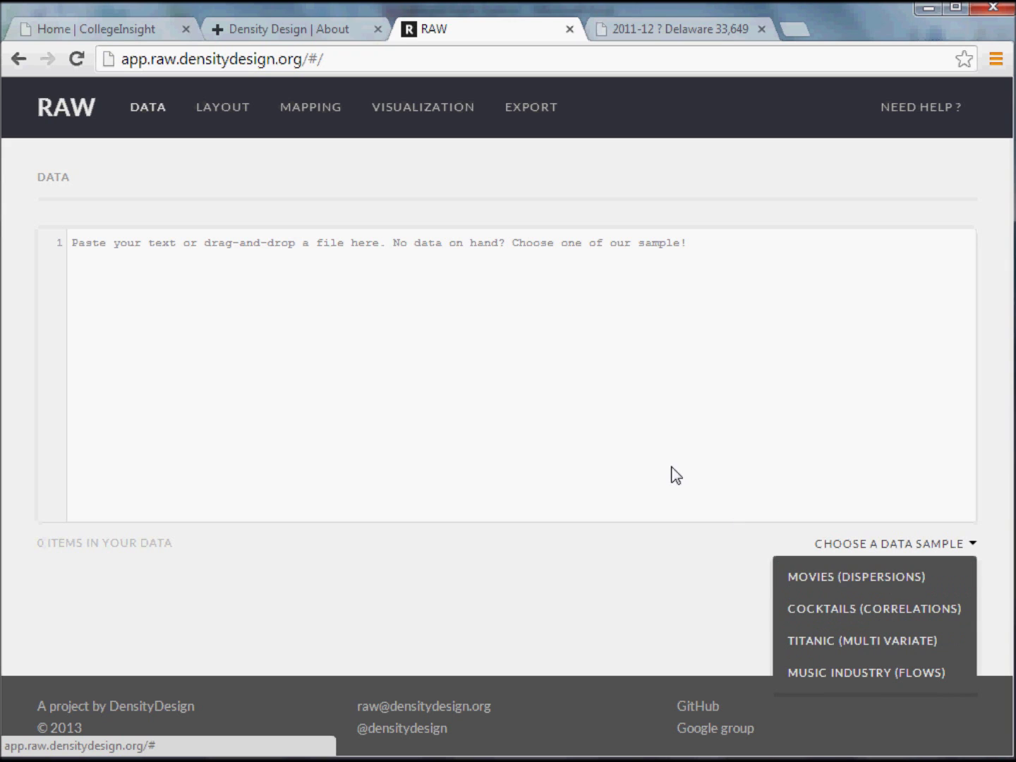
click(324, 286)
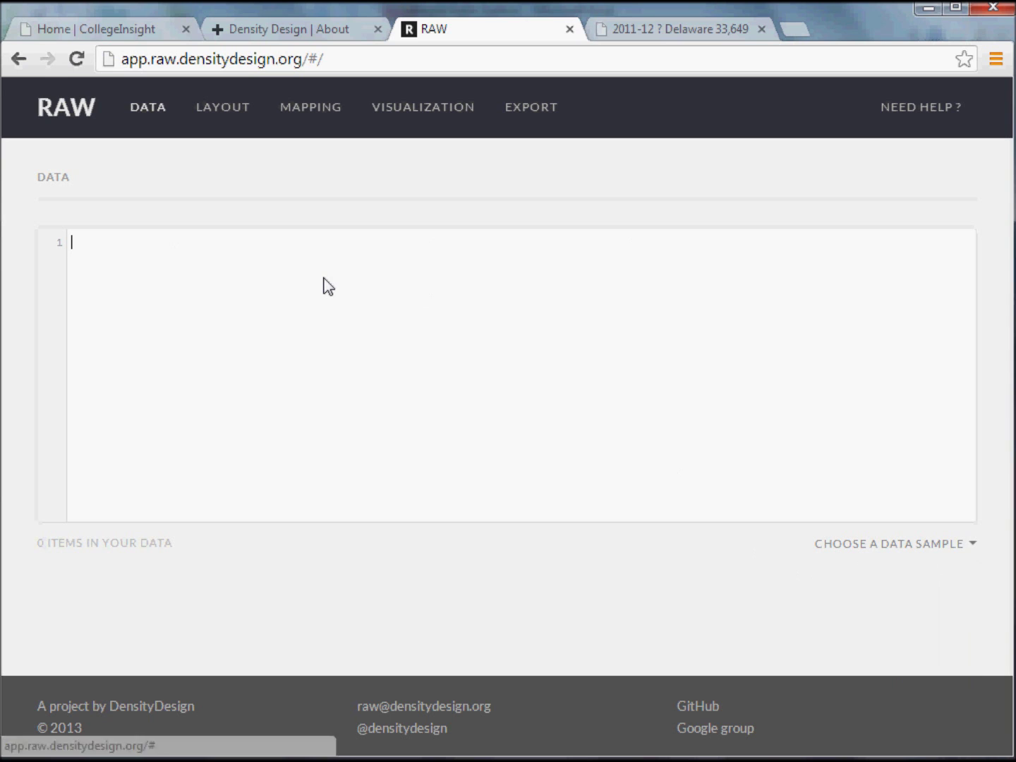
key(ctrl+v)
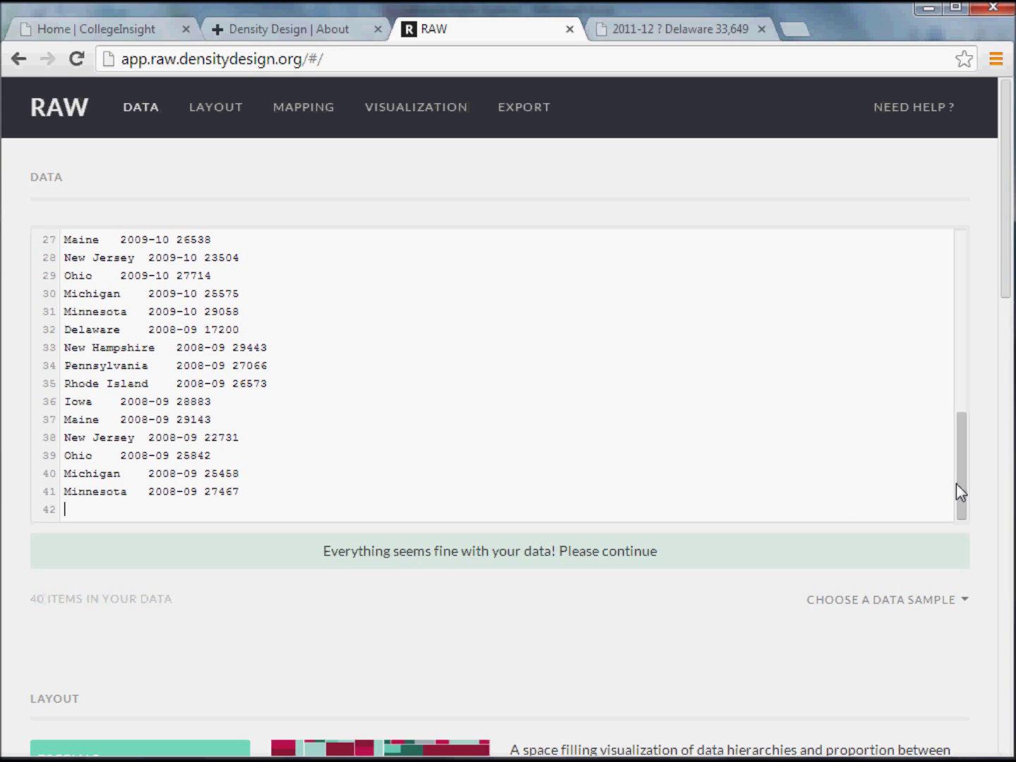
drag(958, 483, 959, 399)
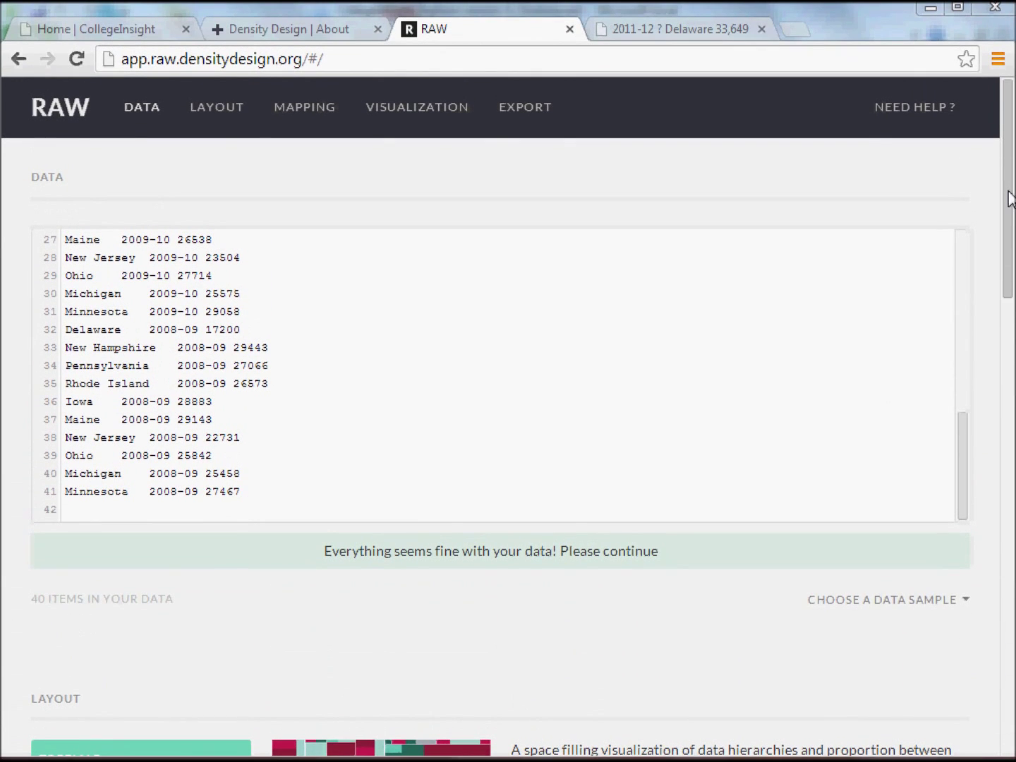
Browse the available chart layouts and select Binned Scatterplot
drag(1008, 198, 1009, 364)
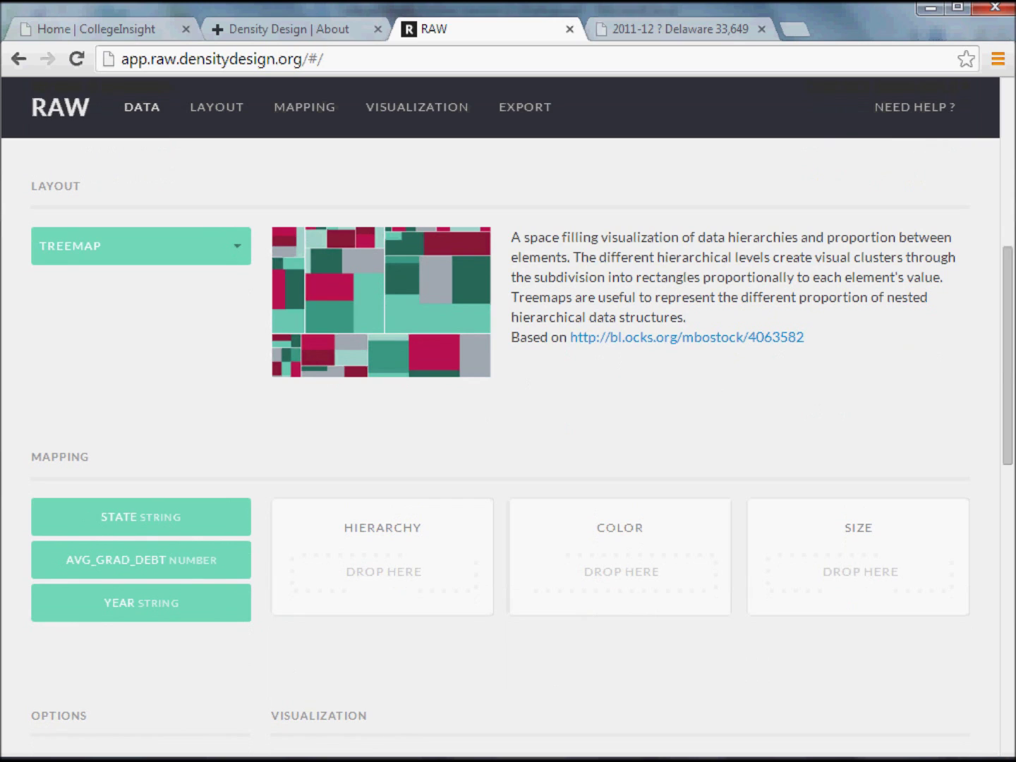
click(240, 246)
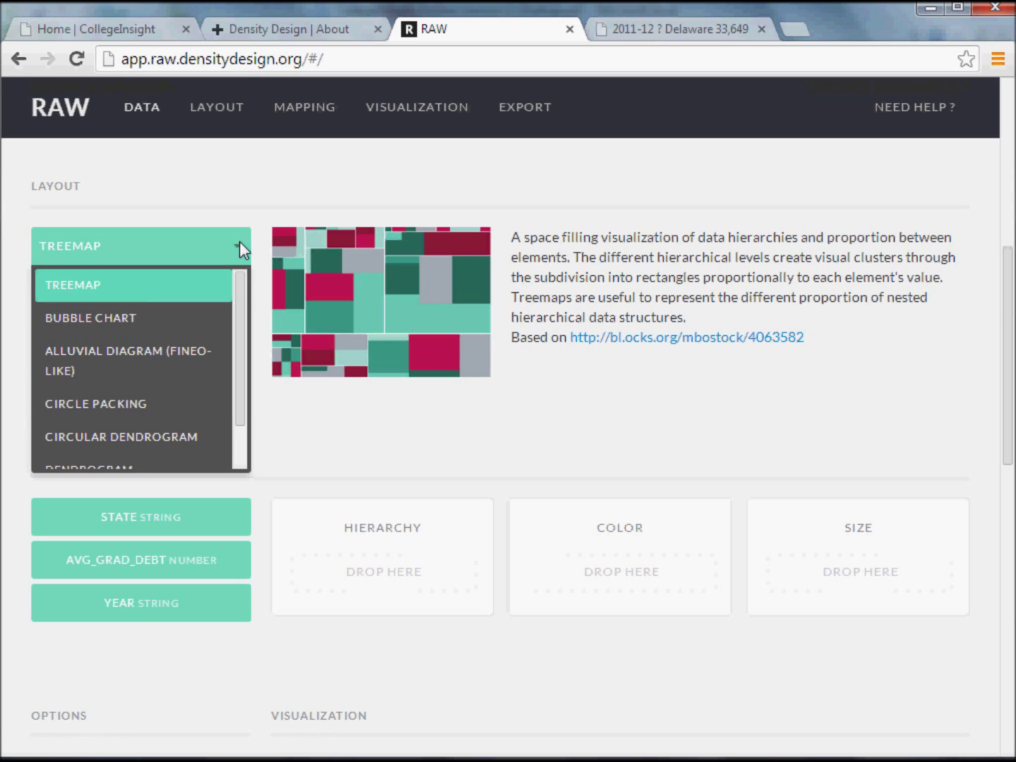
scroll(241, 346, down, 1)
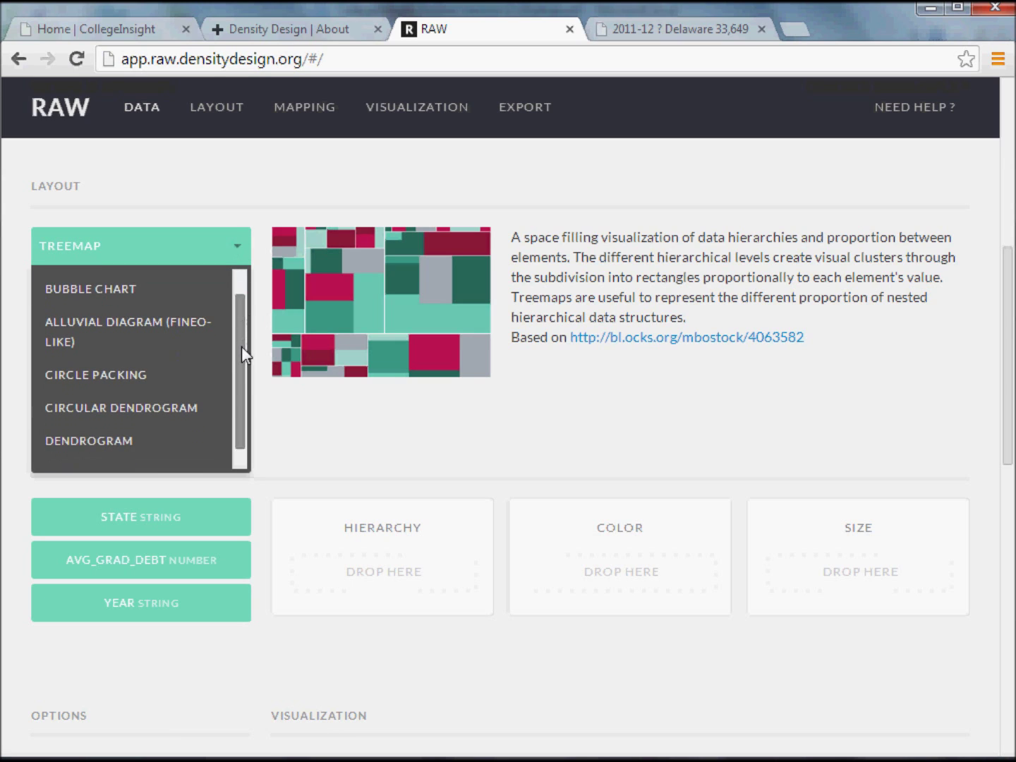
drag(241, 345, 244, 364)
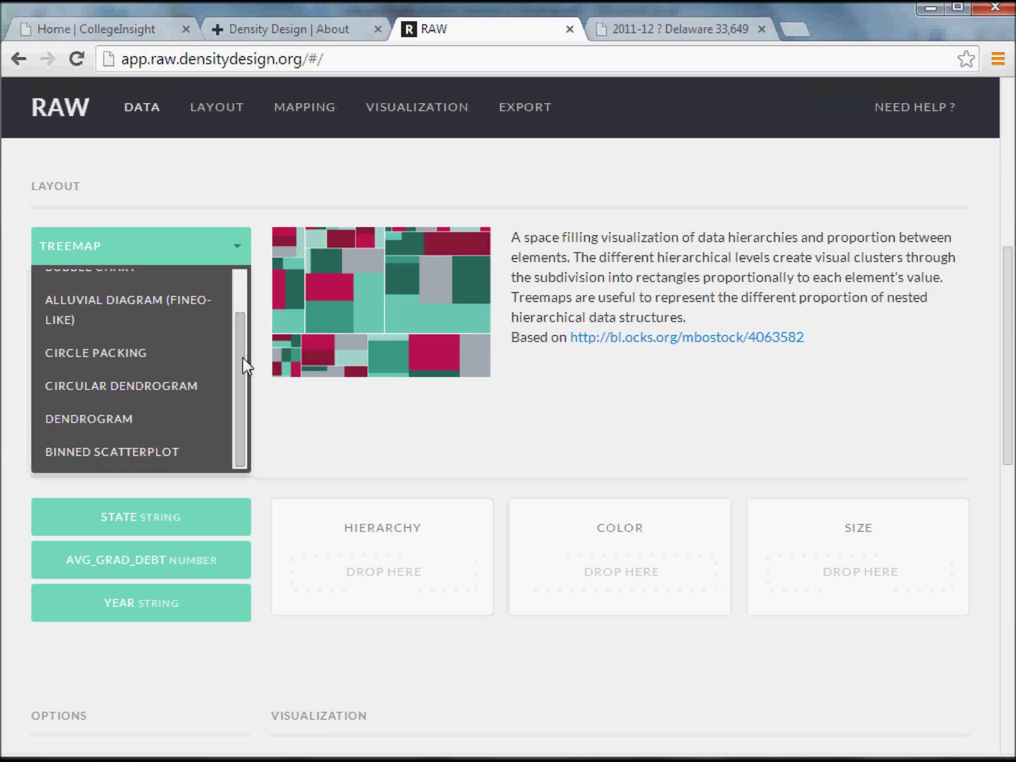
click(154, 455)
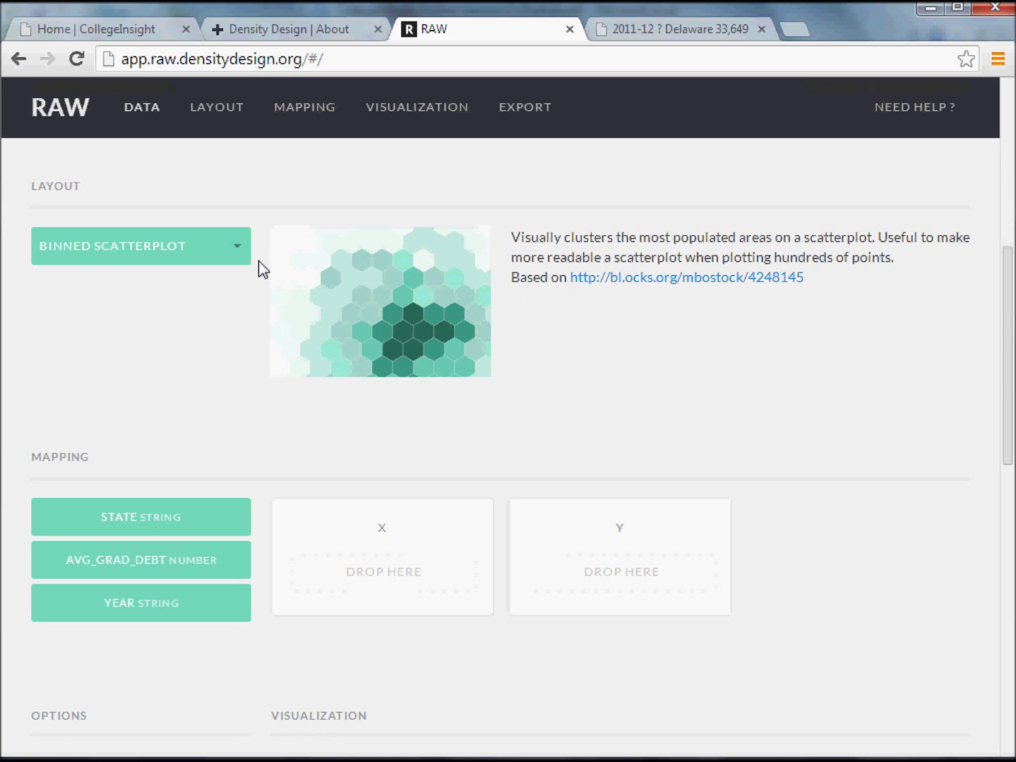
Change the chart layout to Alluvial Diagram (Fineo-like) and review the pasted data and the list of layouts
click(232, 246)
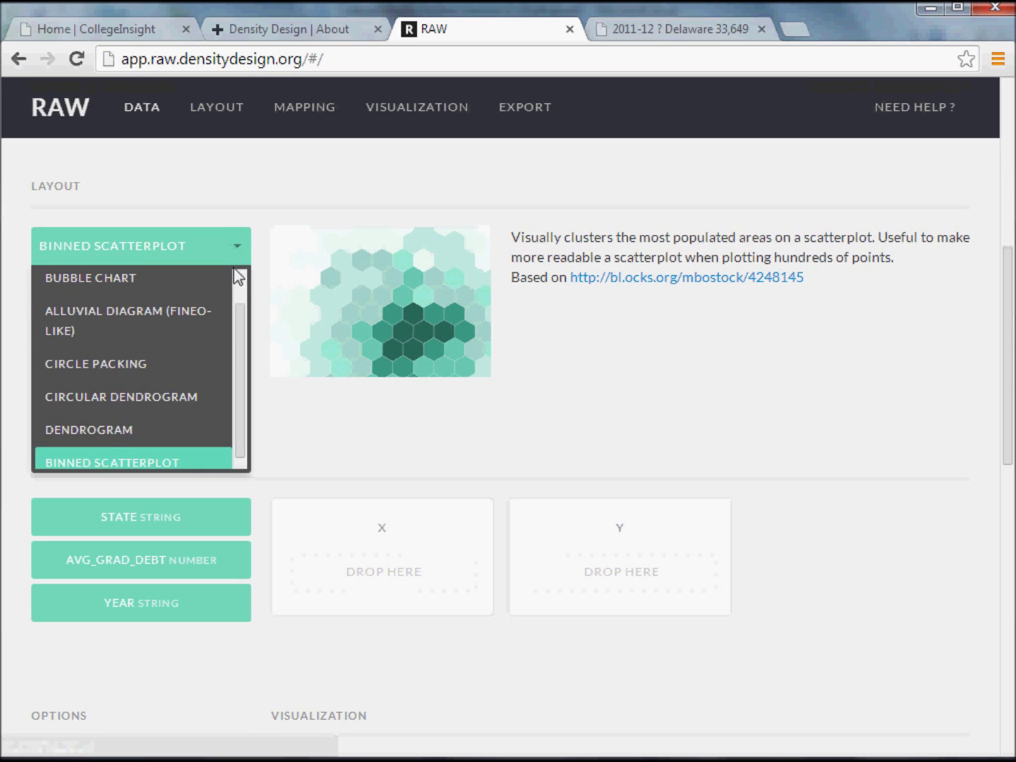
click(151, 325)
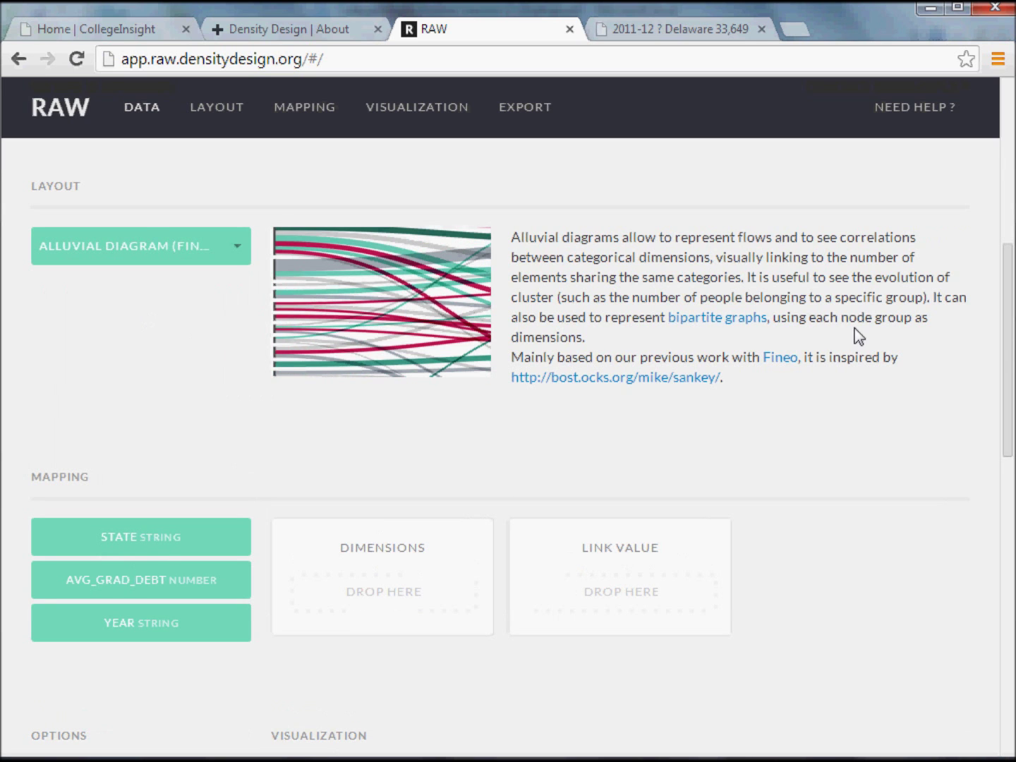
drag(1008, 321, 1010, 182)
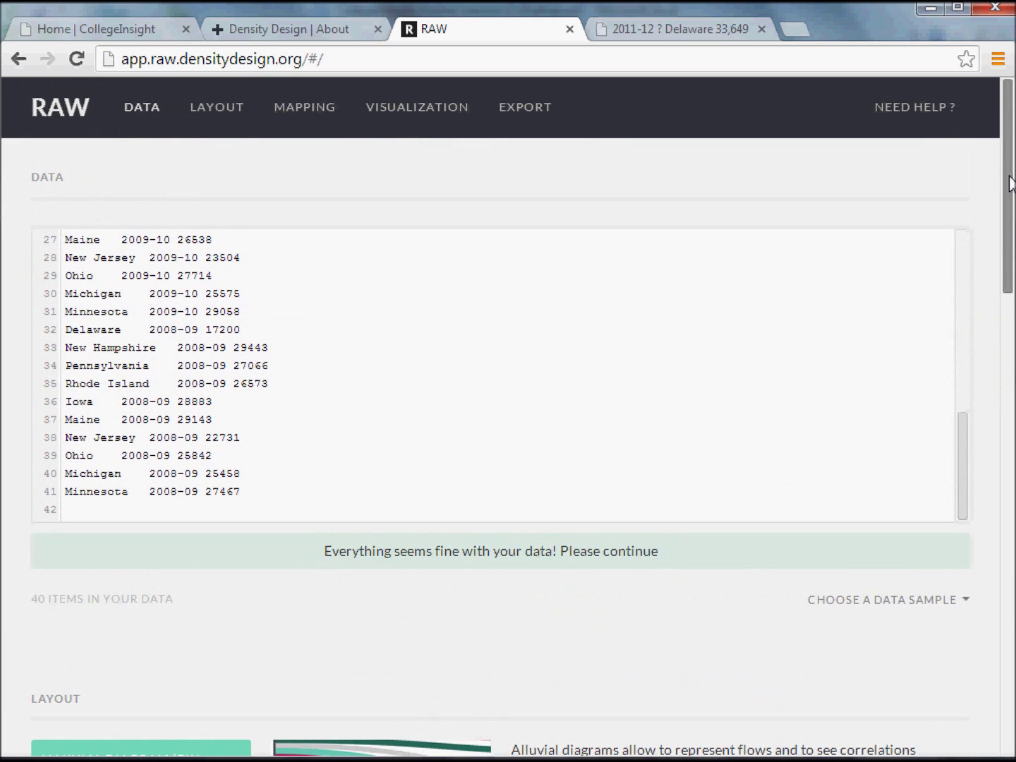
drag(1008, 277, 1011, 448)
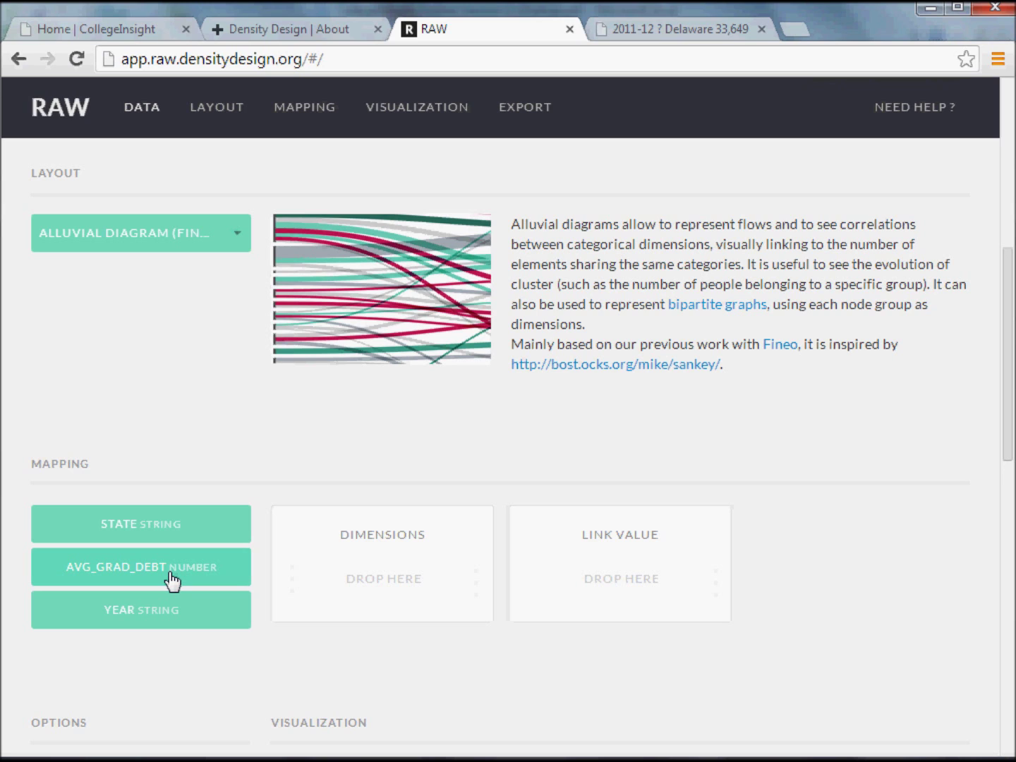
click(228, 235)
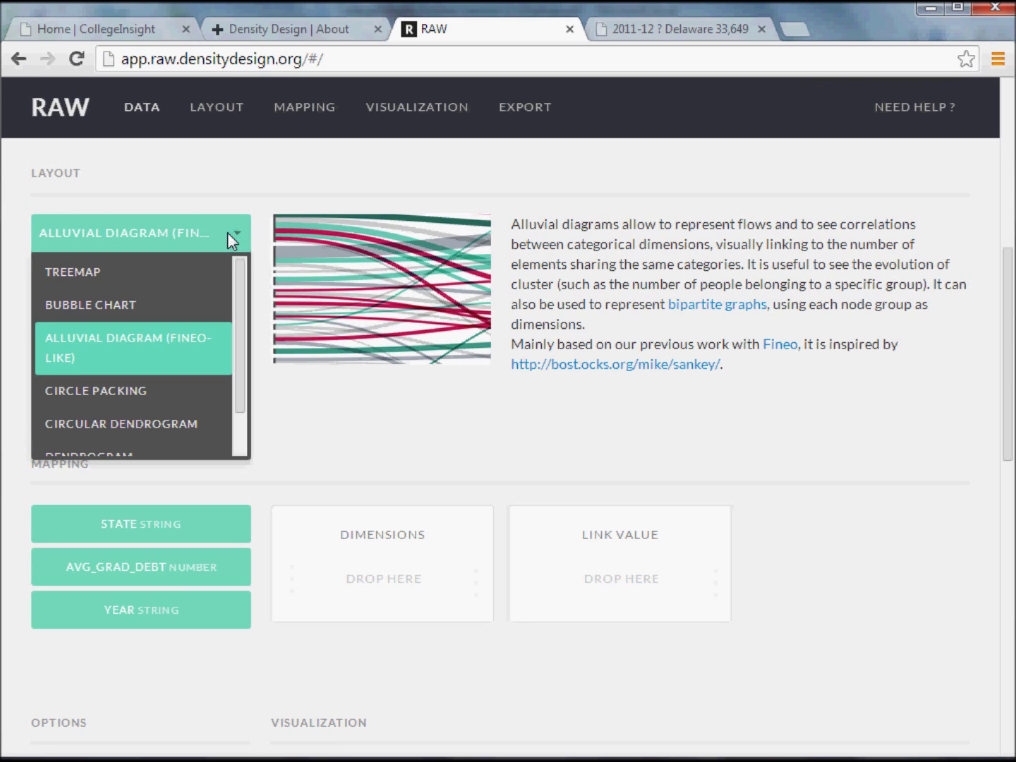
click(317, 455)
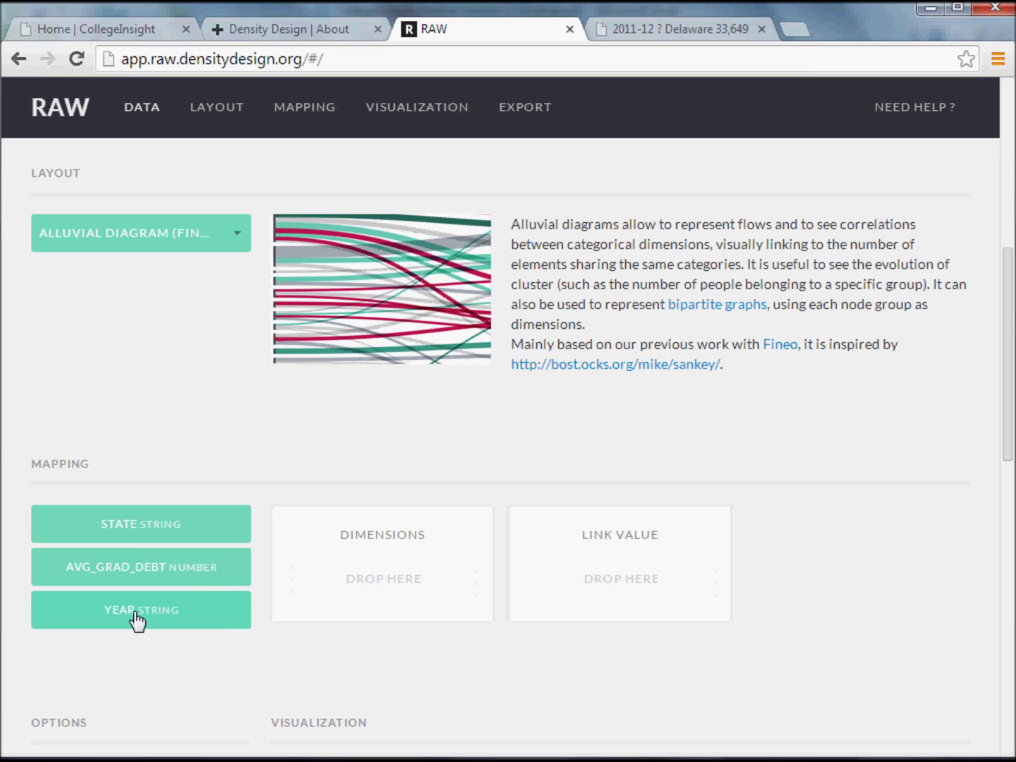
Map YEAR and STATE, in that order, as the diagram's dimensions and AVG_GRAD_DEBT as its link value
drag(138, 621, 366, 593)
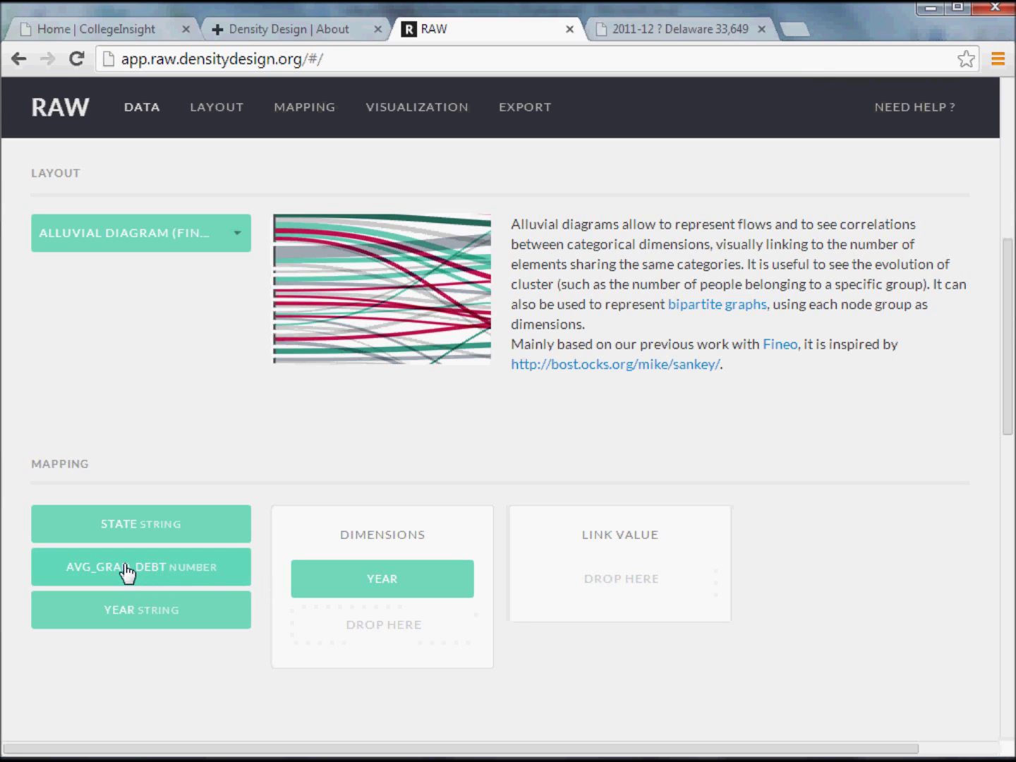
drag(128, 574, 601, 589)
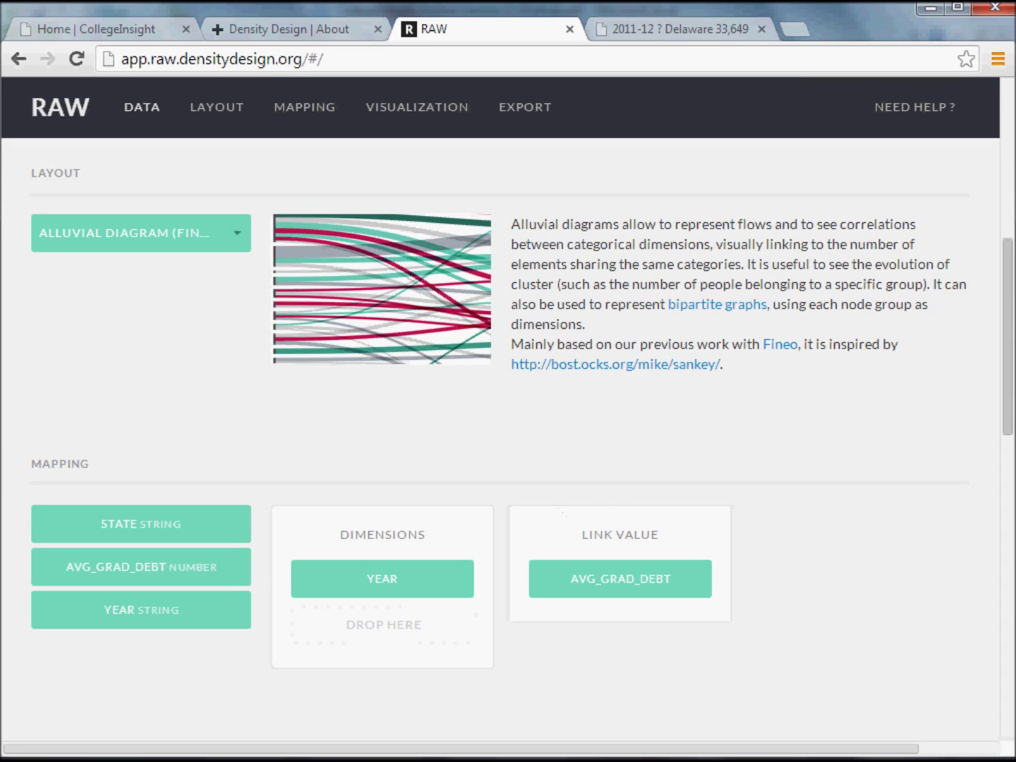
drag(1006, 290, 1005, 352)
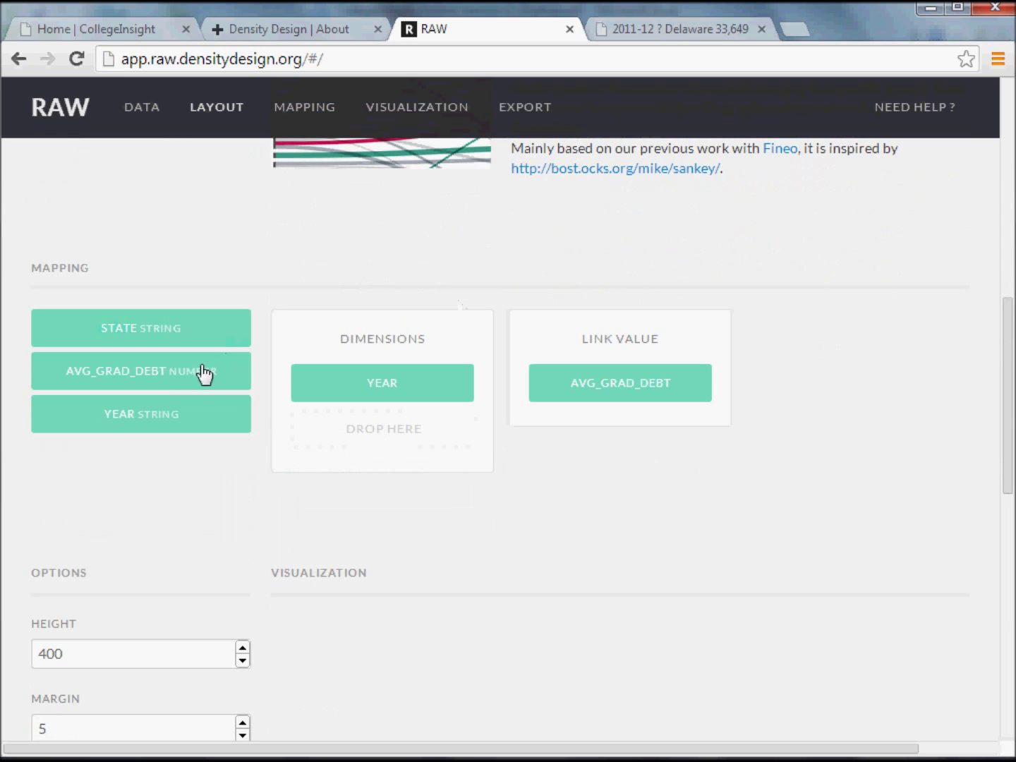
drag(131, 415, 347, 431)
drag(190, 416, 448, 472)
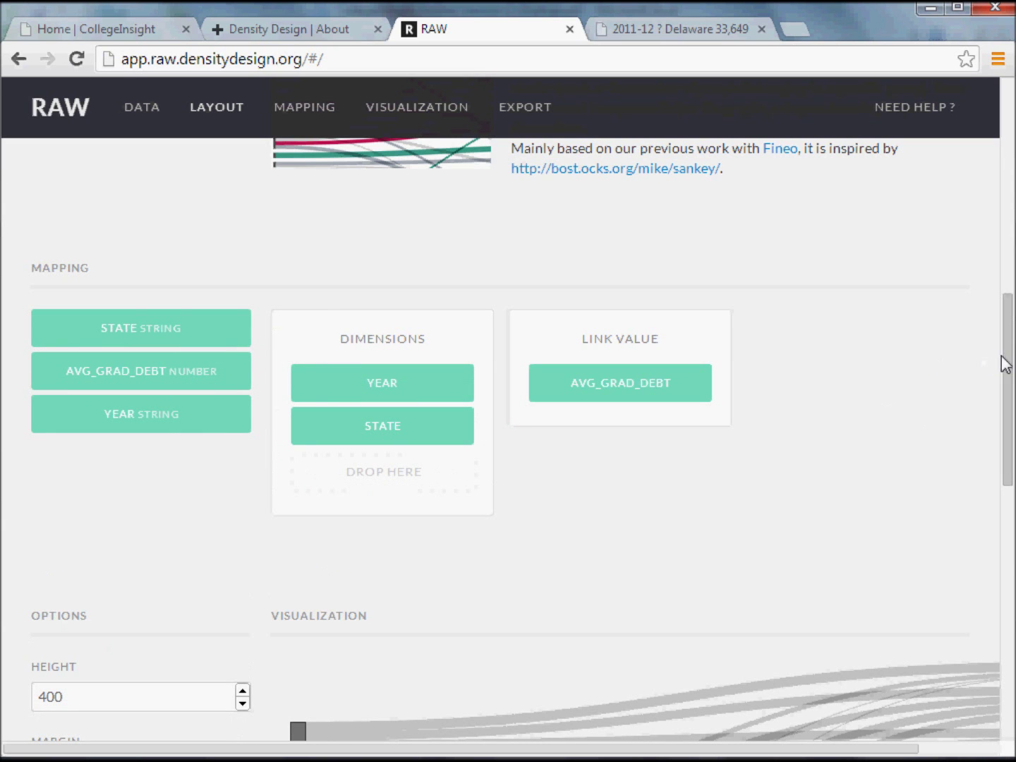
Shift the 2011-12, 2008-09, 2010-11 and 2009-10 nodes upward in the alluvial diagram, stacking them closely from its top edge
drag(1007, 363, 1008, 479)
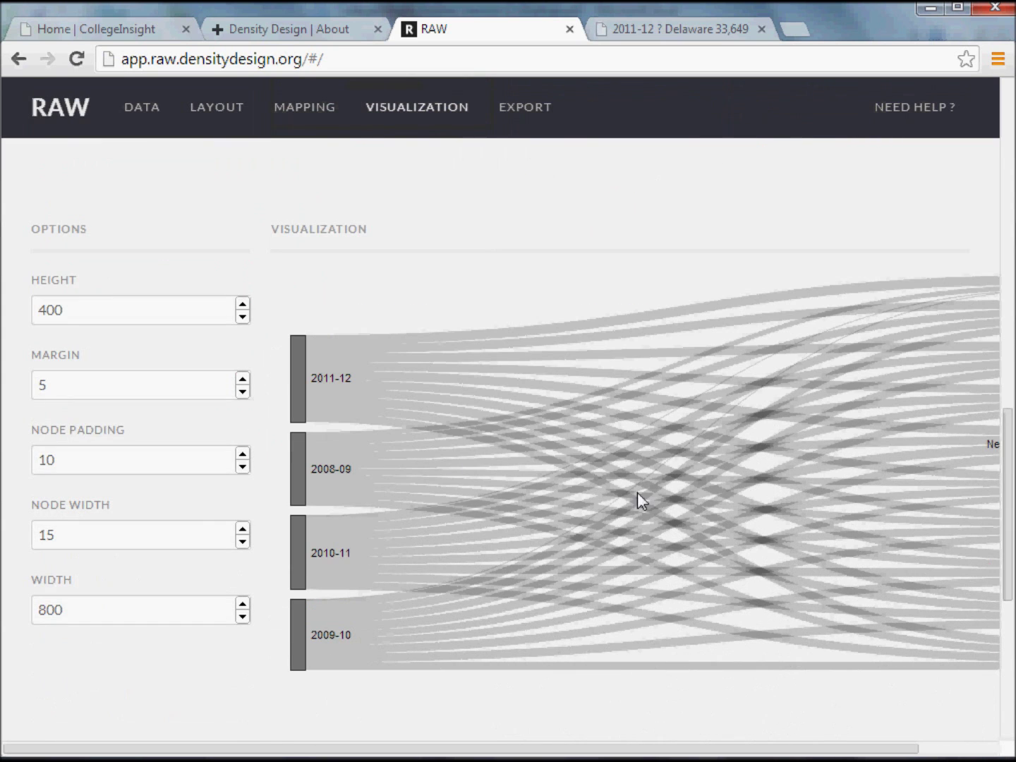
drag(1009, 427, 1015, 427)
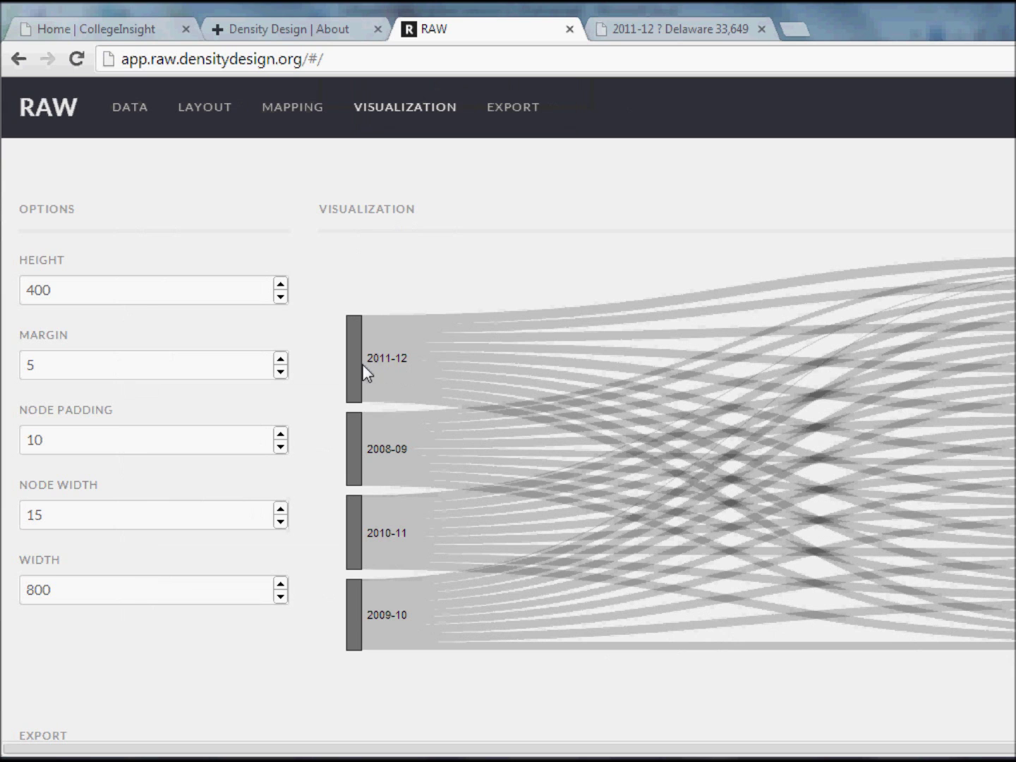
drag(352, 360, 351, 300)
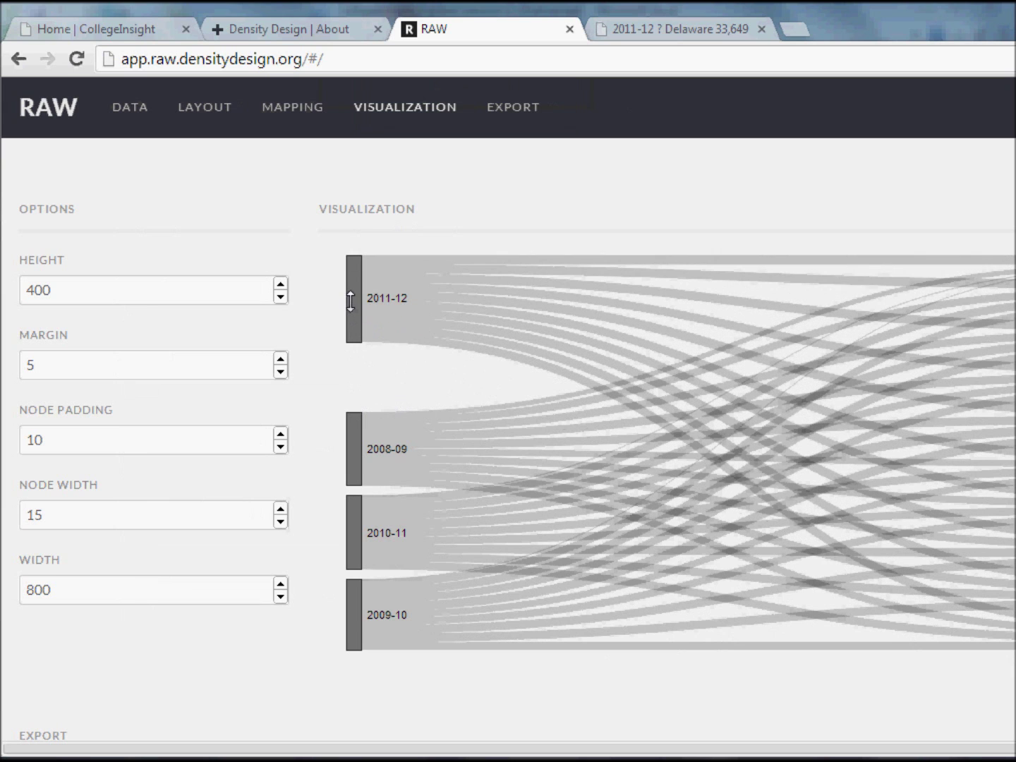
drag(357, 447, 354, 372)
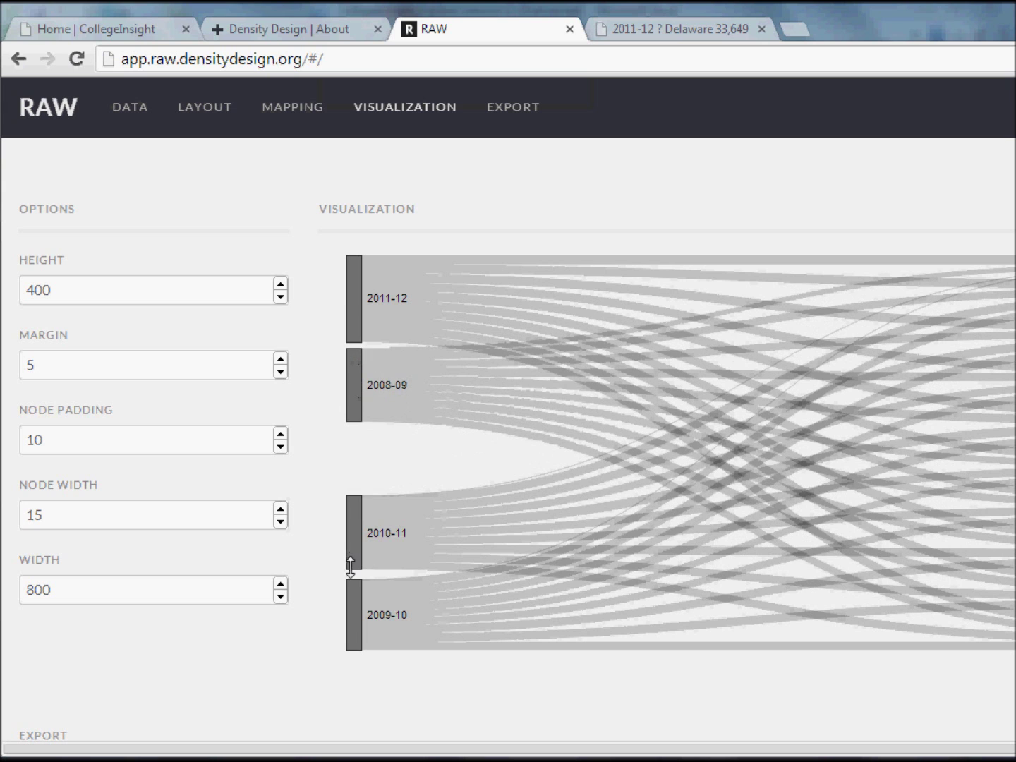
drag(354, 543, 351, 483)
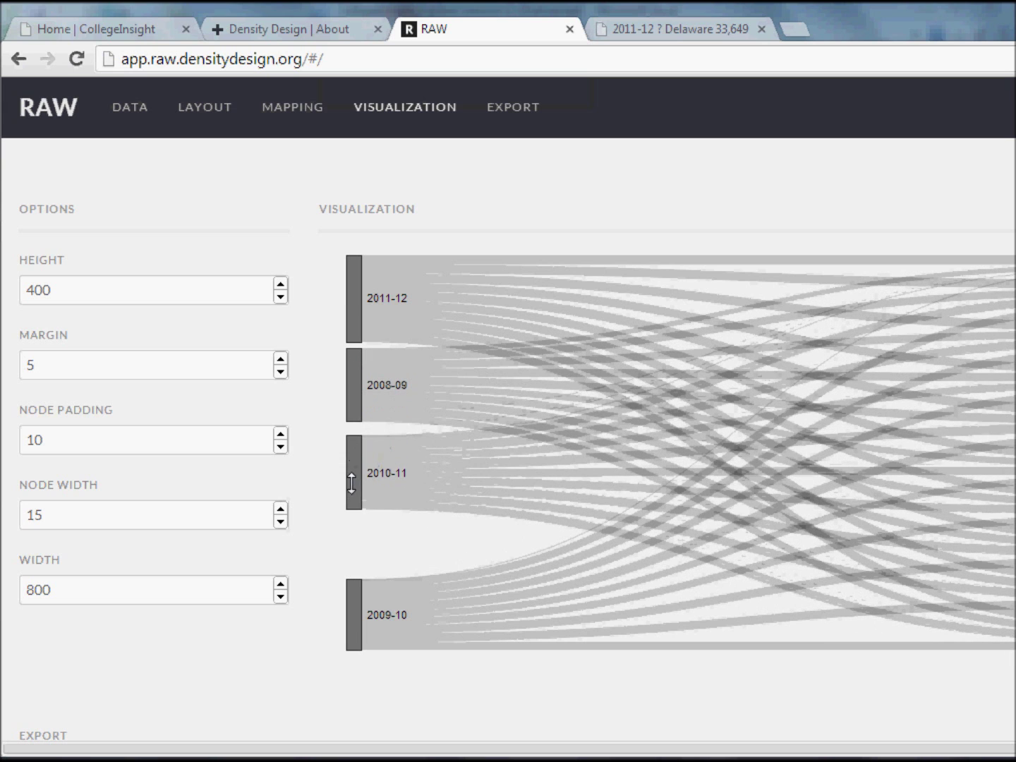
click(109, 292)
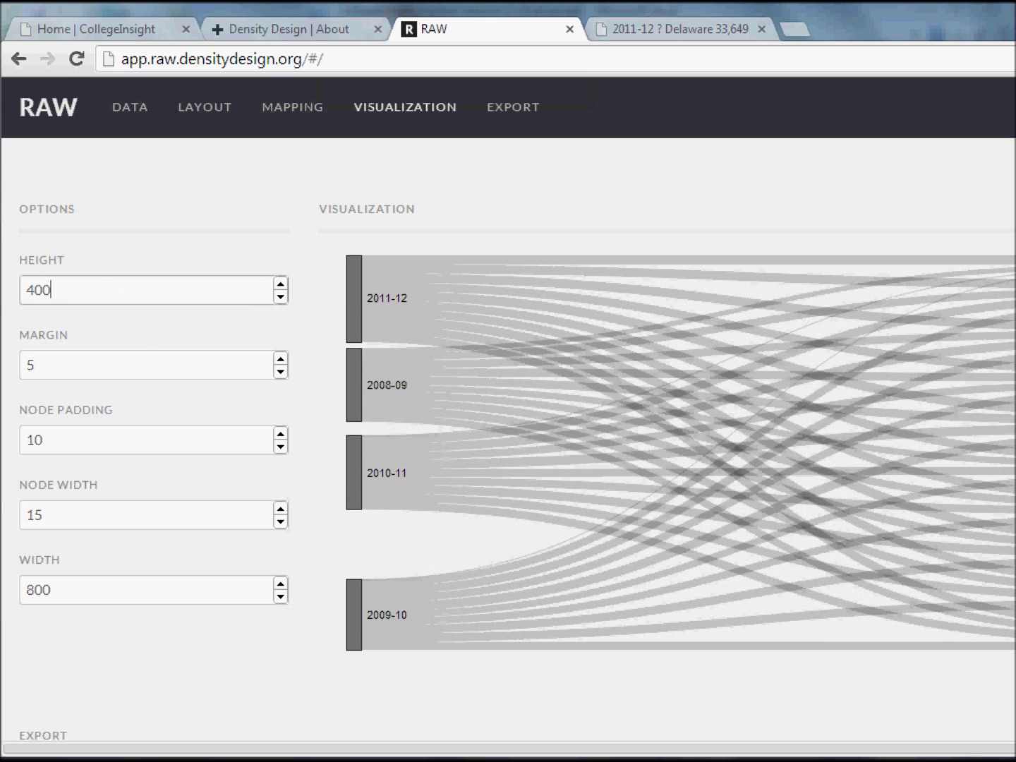
key(ctrl+a)
drag(352, 607, 353, 542)
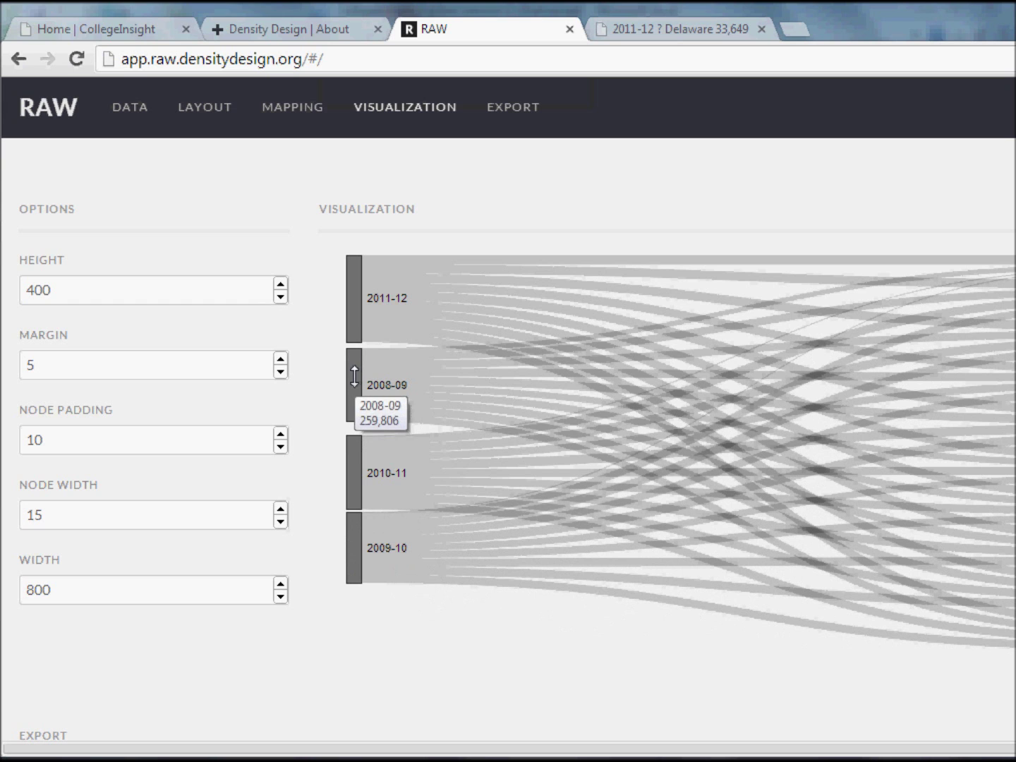
Rearrange the year nodes so 2010-11, 2009-10 and 2008-09 follow beneath 2011-12, with 2008-09 at the diagram's bottom
drag(354, 385, 367, 674)
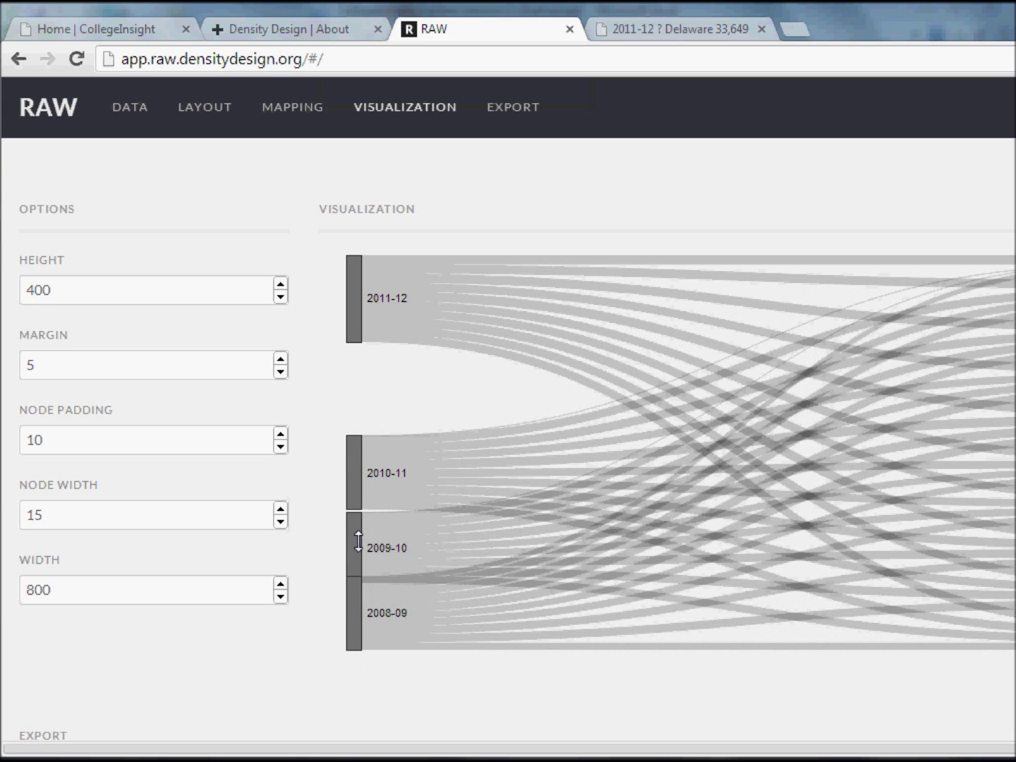
drag(356, 483, 358, 422)
drag(352, 533, 359, 498)
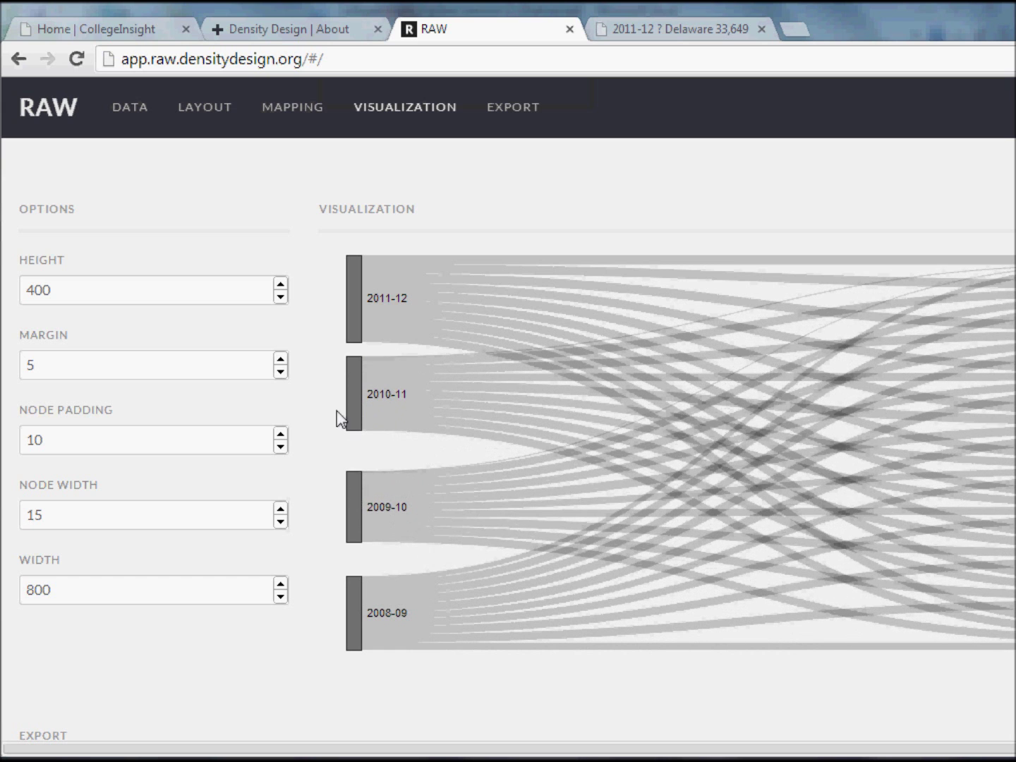
Set the alluvial diagram's height to 450 and its width to 600
double_click(102, 289)
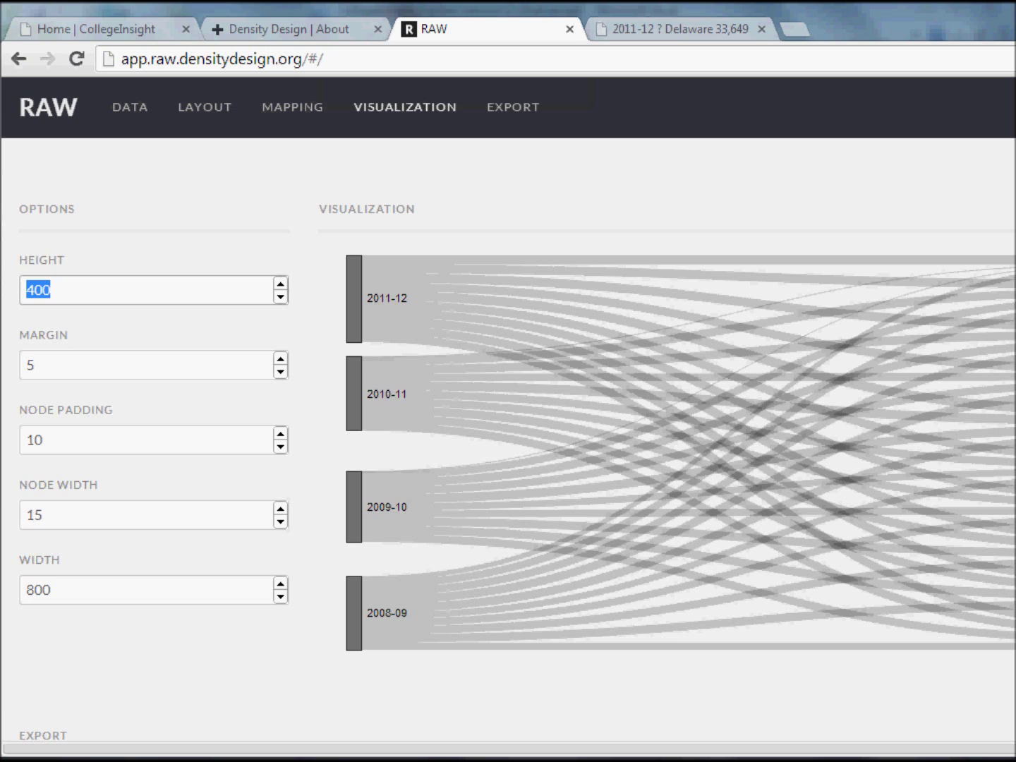
text(450)
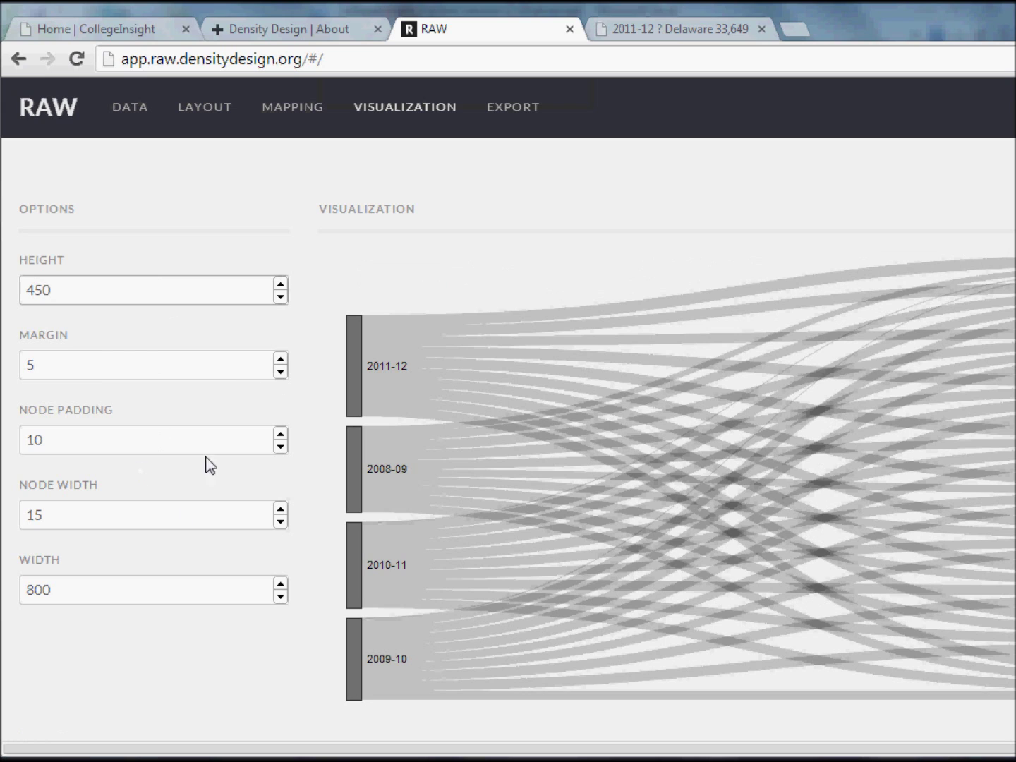
click(167, 600)
drag(83, 596, 15, 594)
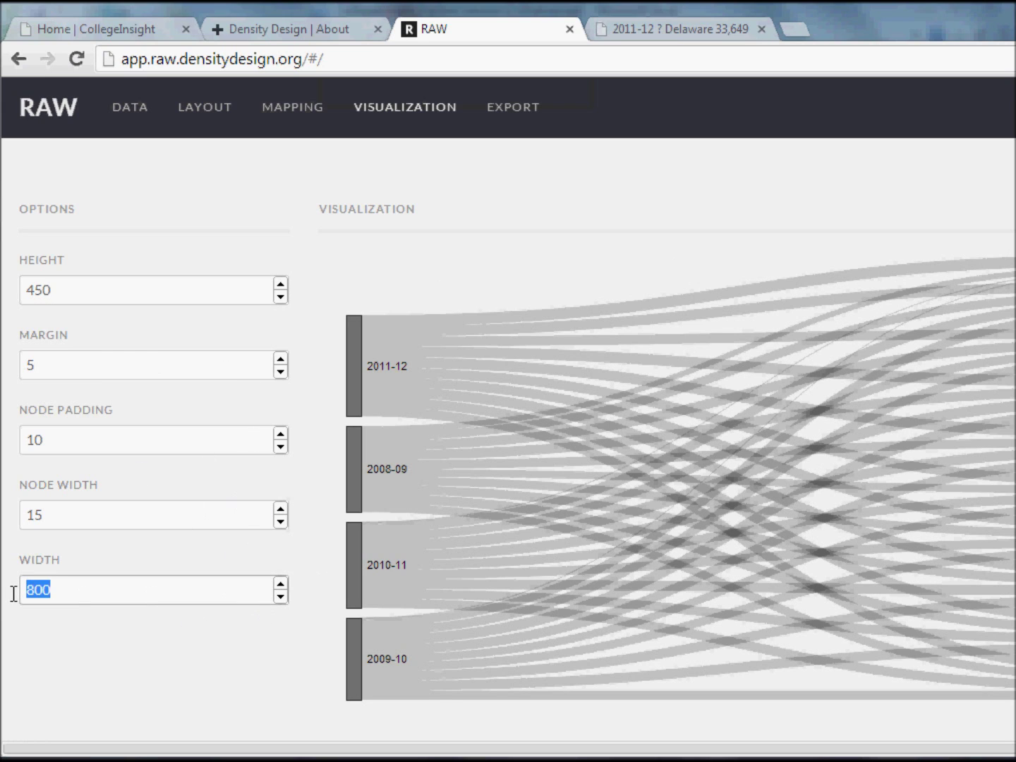
text(600)
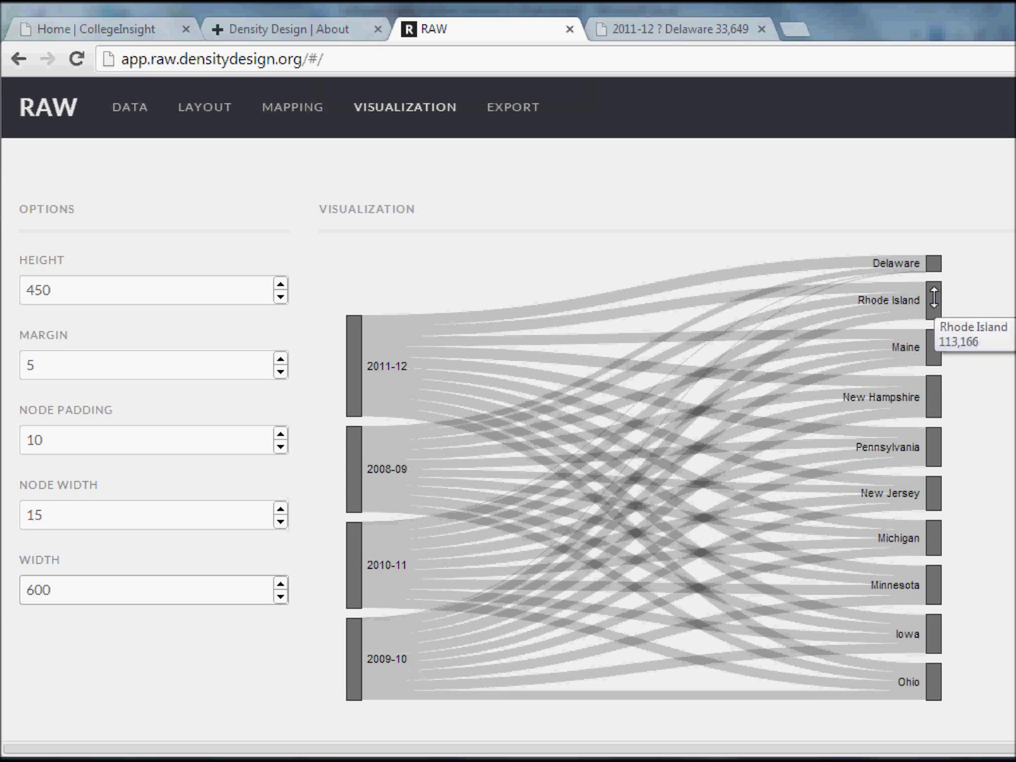
Try moving the Rhode Island node down onto Pennsylvania and return it to its place between Delaware and Maine
drag(931, 301, 941, 454)
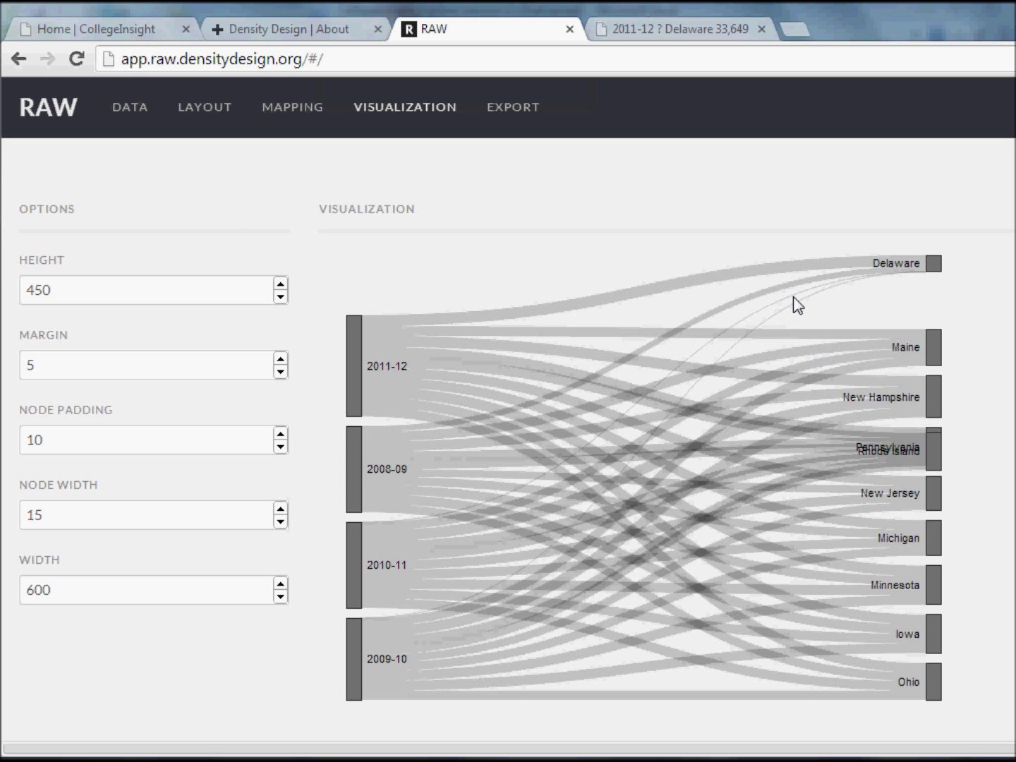
drag(934, 448, 933, 301)
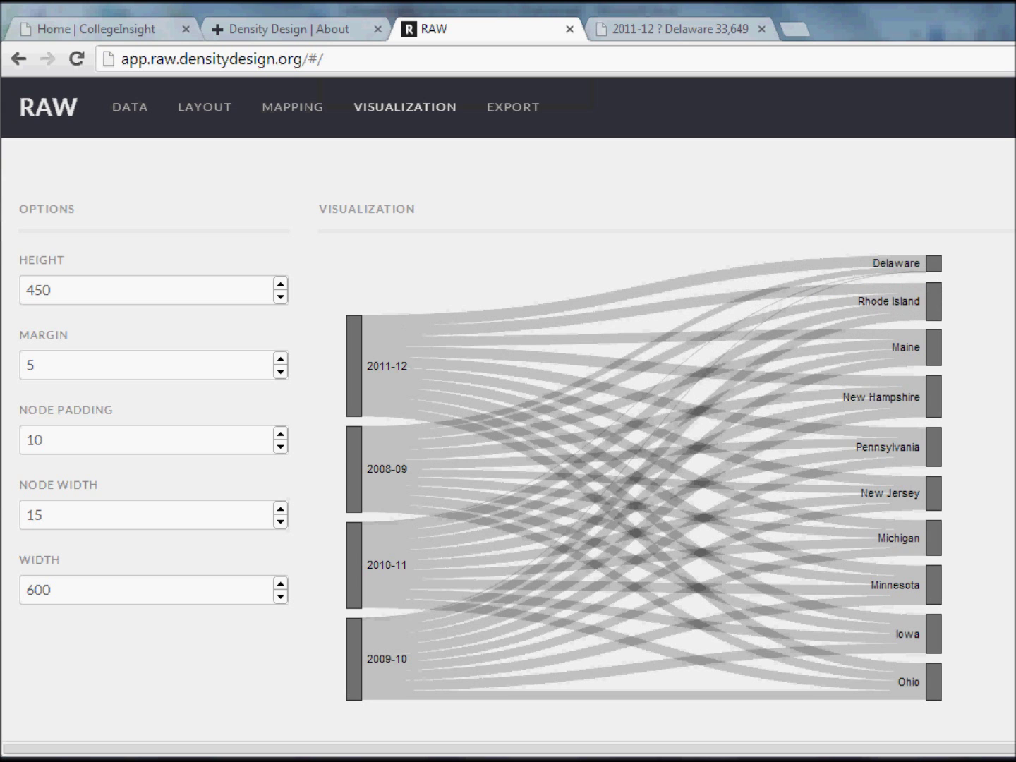
Examine the finished alluvial diagram and the SVG, PNG, JSON and embed-code export options below it
scroll(515, 438, down, 3)
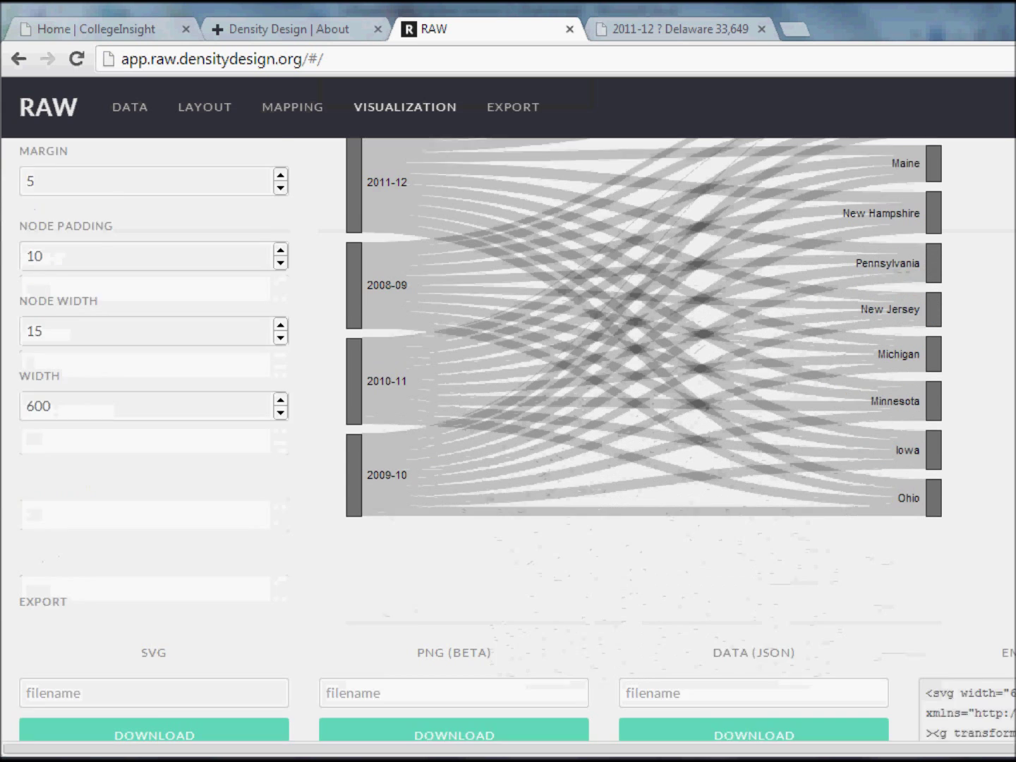
scroll(516, 438, up, 3)
scroll(508, 437, up, 1)
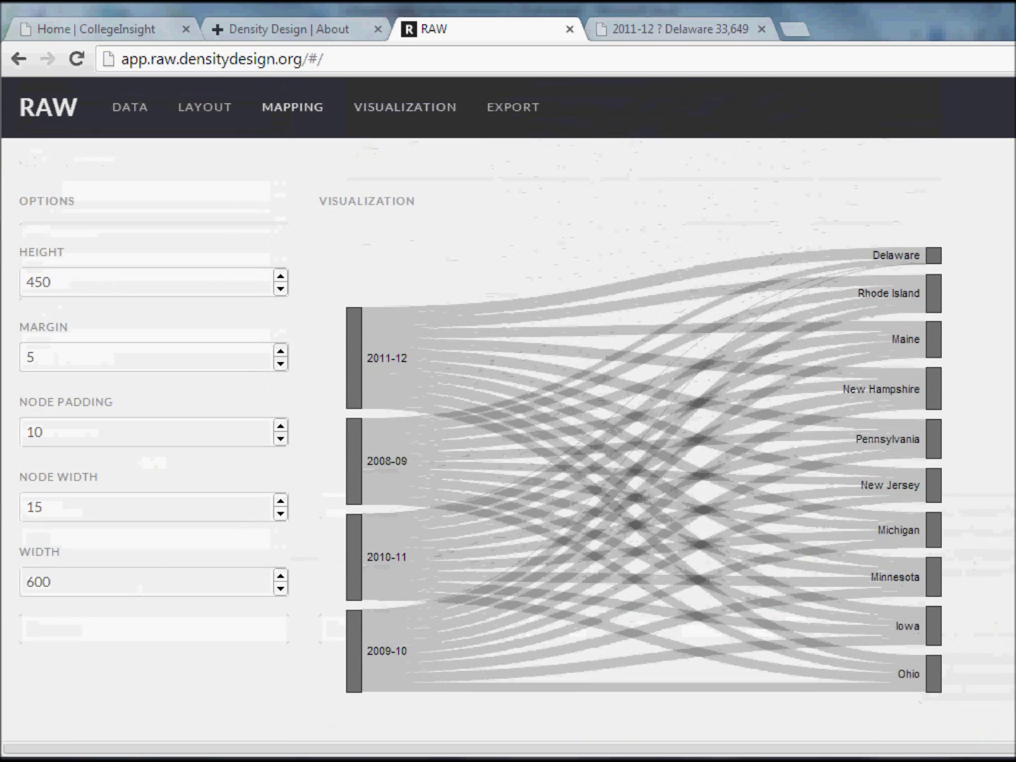
scroll(508, 437, down, 4)
scroll(508, 437, up, 2)
scroll(508, 437, up, 2)
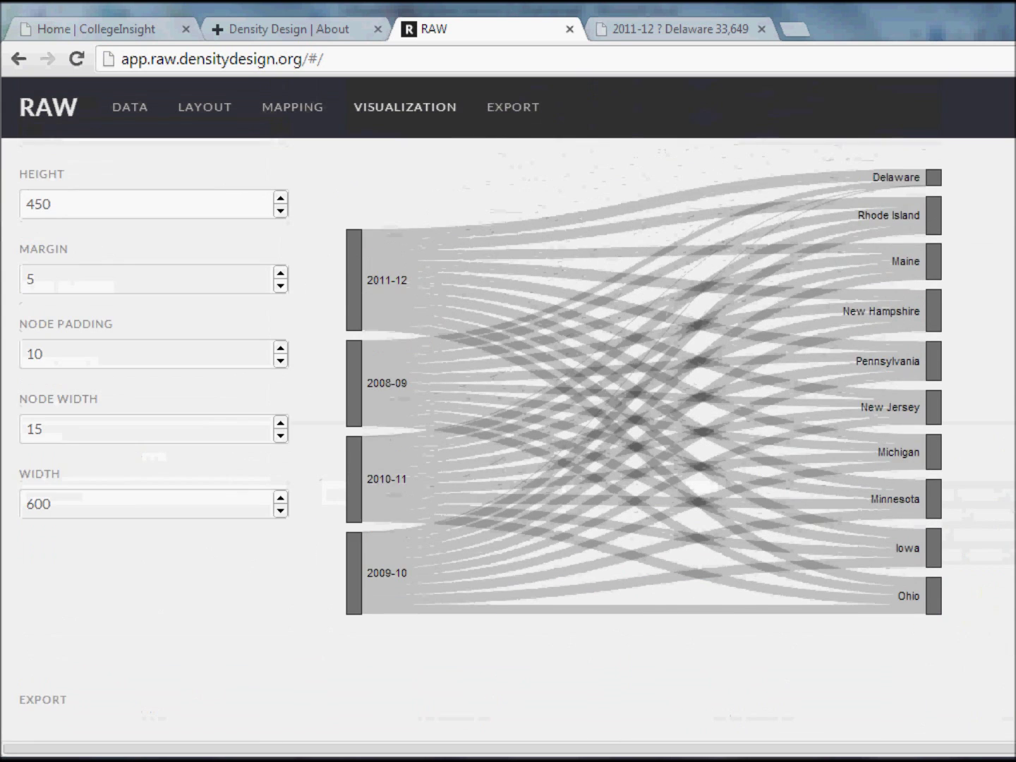
scroll(507, 437, down, 5)
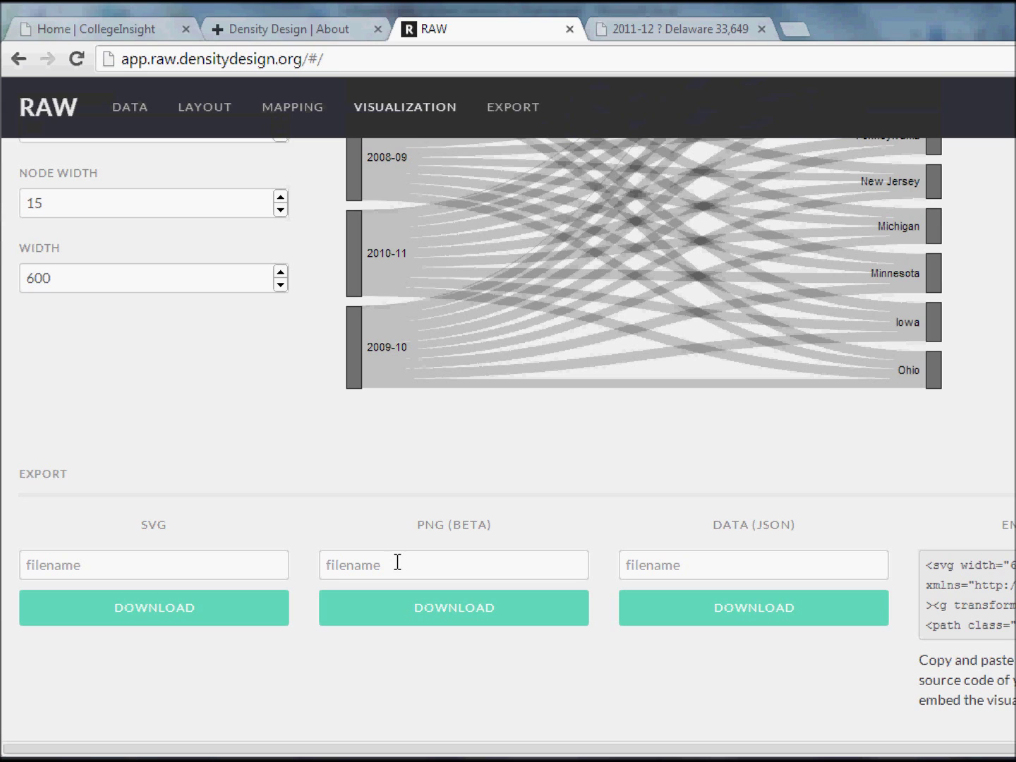
click(680, 563)
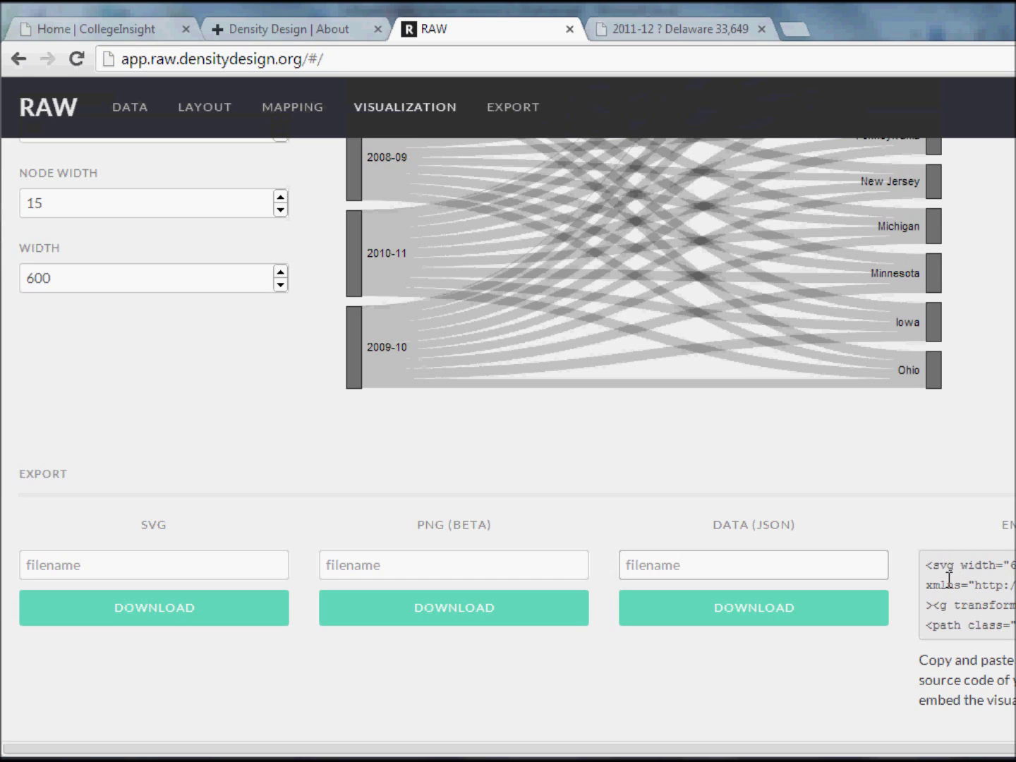
Spread the year nodes evenly by moving 2011-12 up to the diagram's top edge and shifting 2008-09 and 2010-11 upward beneath it
drag(924, 560, 1015, 635)
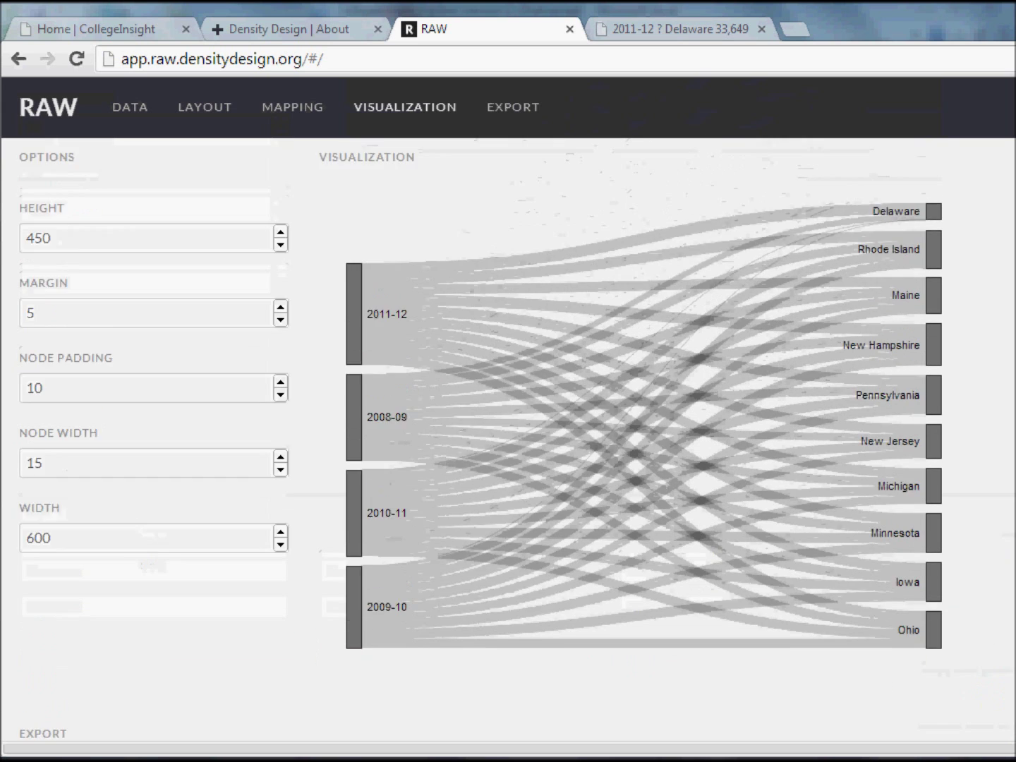
scroll(508, 423, up, 1)
scroll(508, 423, down, 1)
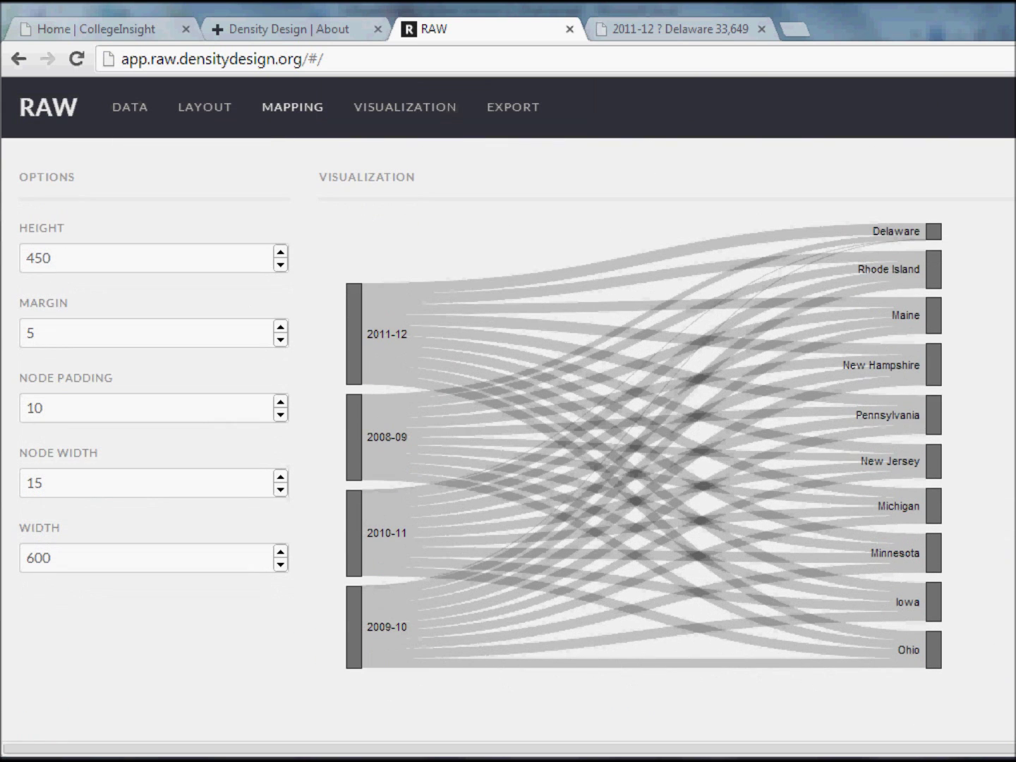
drag(359, 337, 349, 278)
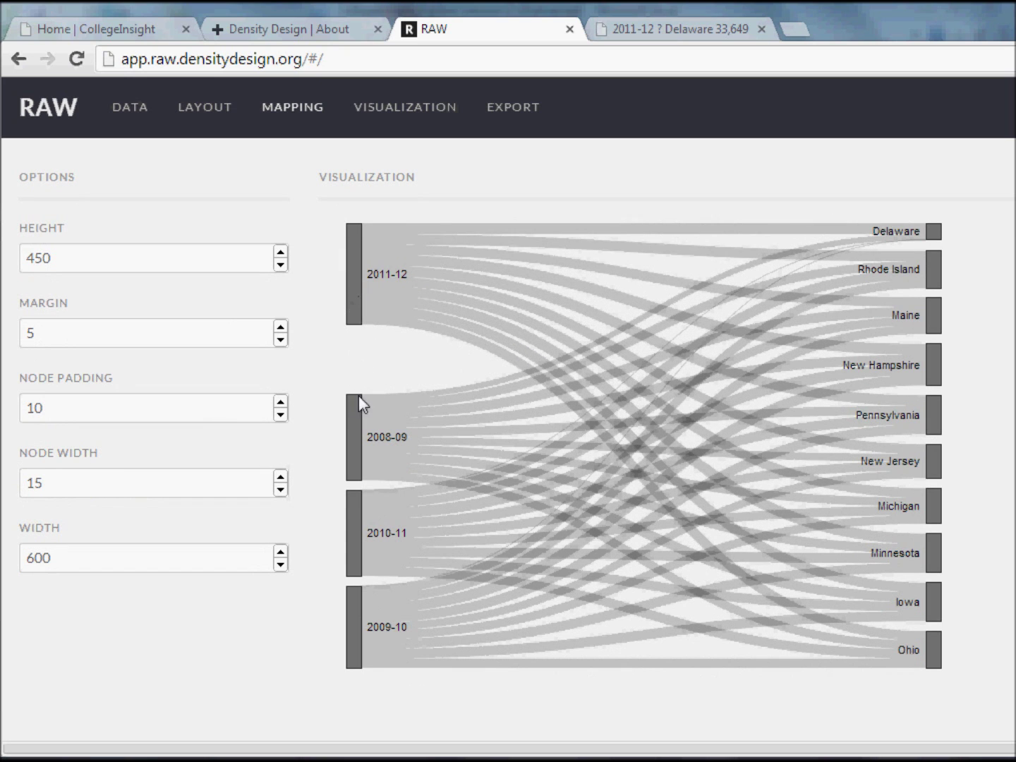
drag(354, 412, 352, 365)
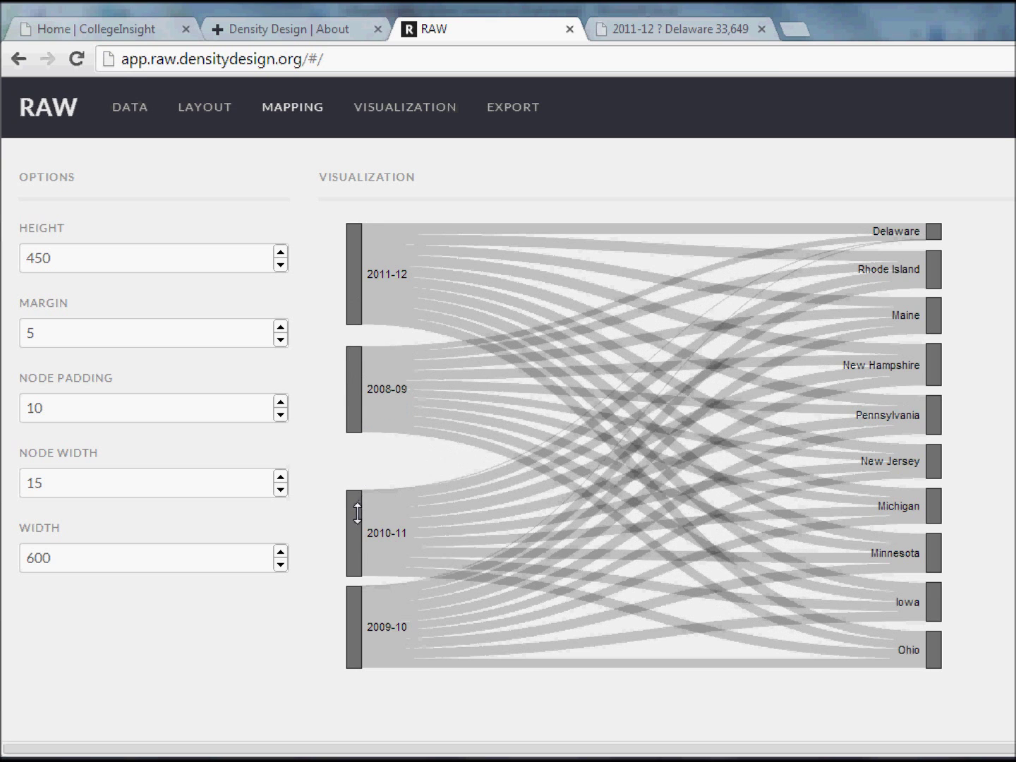
drag(353, 517, 353, 487)
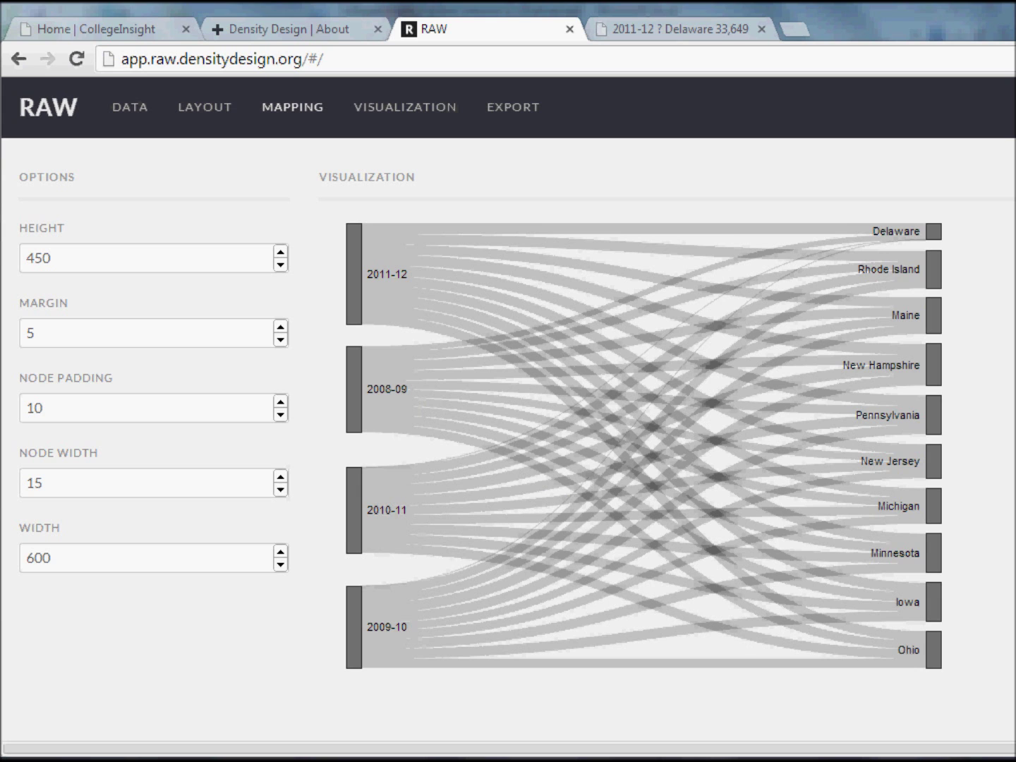
Download the alluvial diagram as a PNG named my_new_data_viz, then open the downloaded image to check it and close it
scroll(515, 437, up, 10)
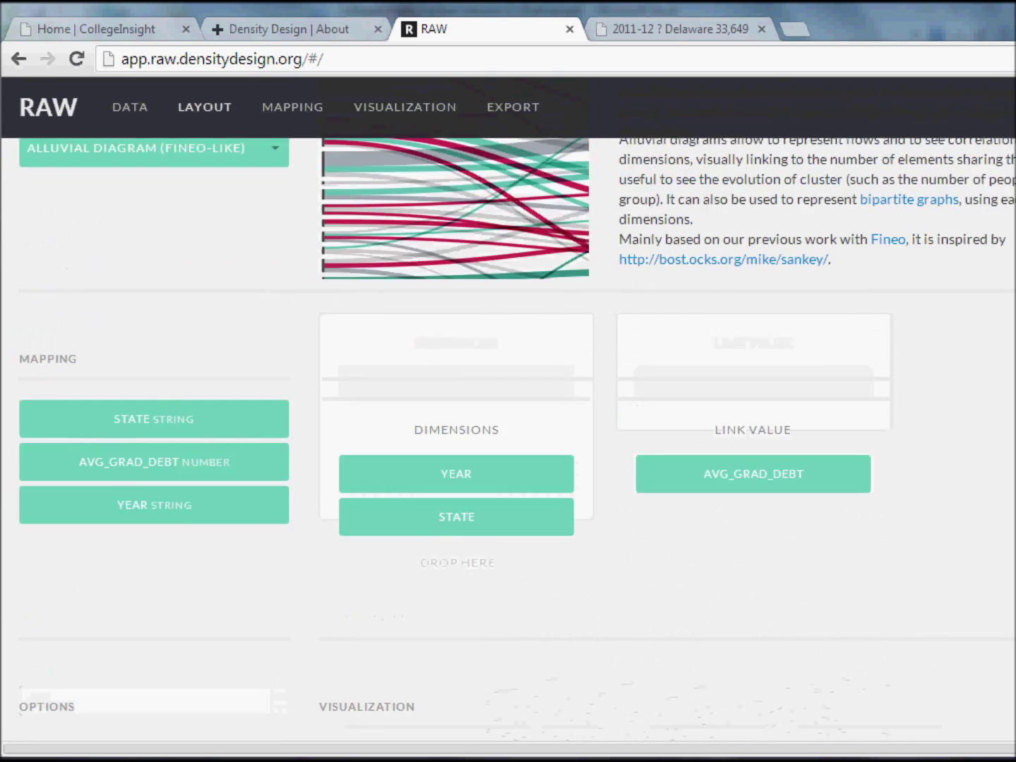
scroll(590, 547, down, 12)
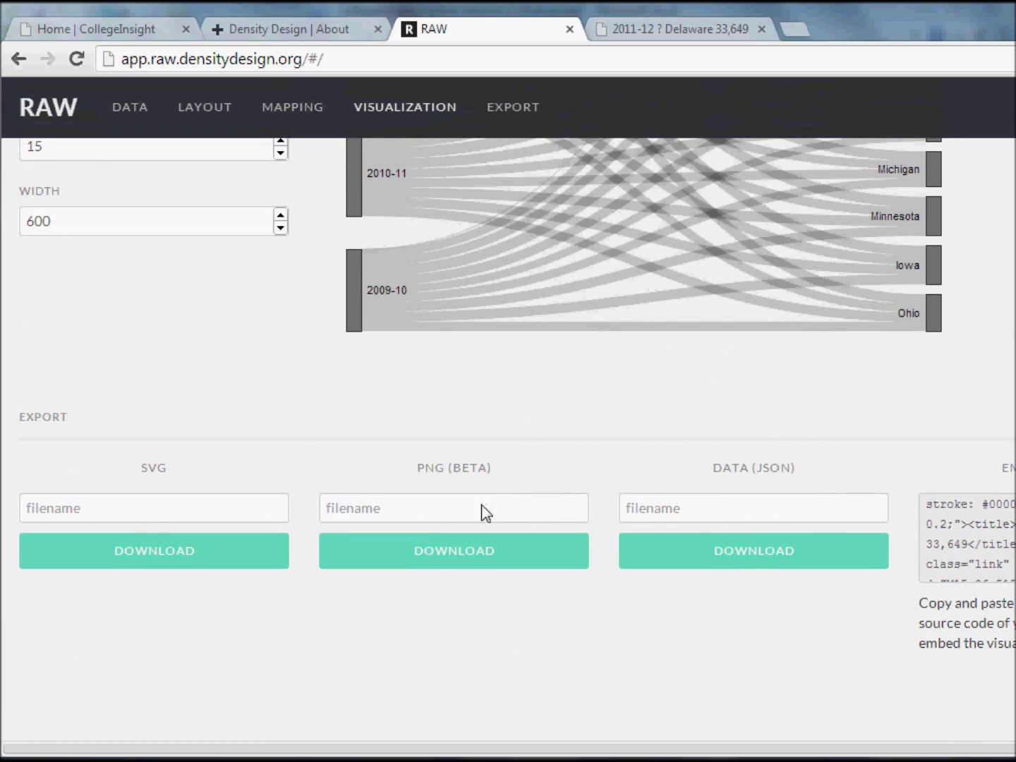
click(478, 512)
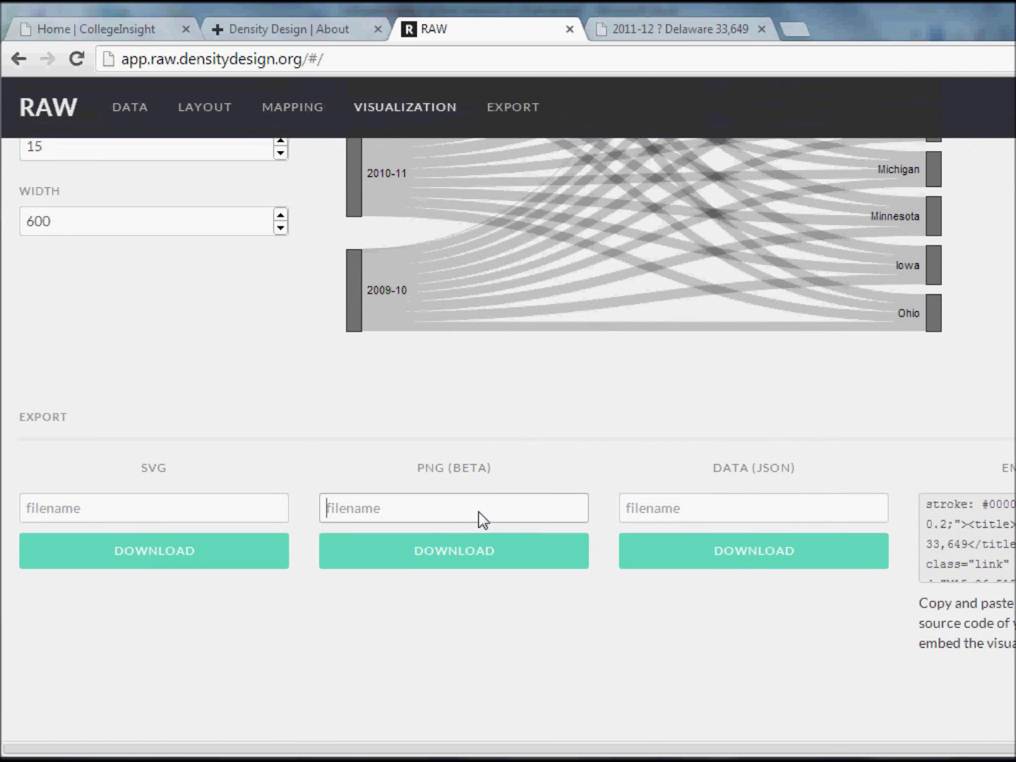
text(my_new_data_viz)
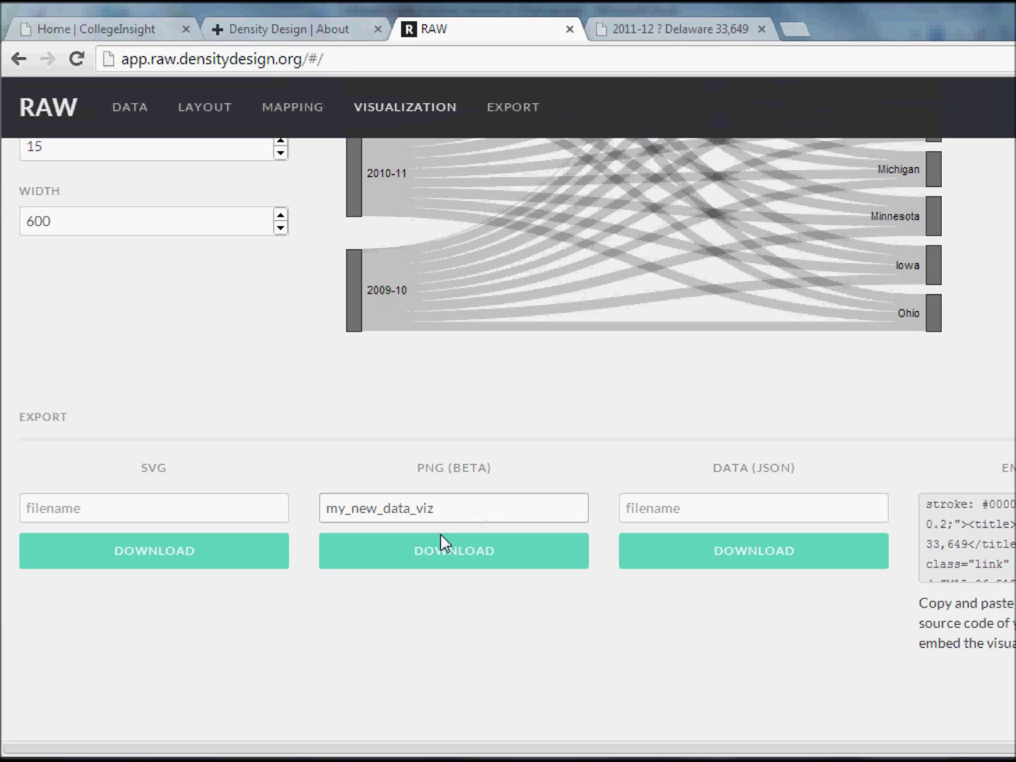
click(440, 536)
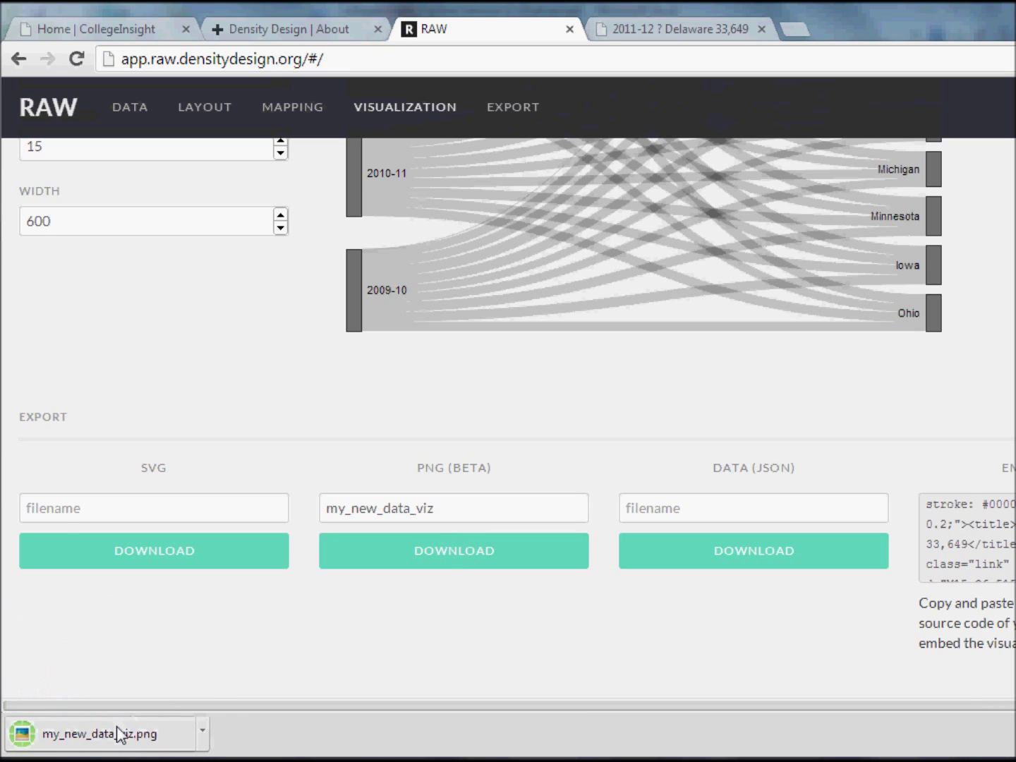
click(120, 734)
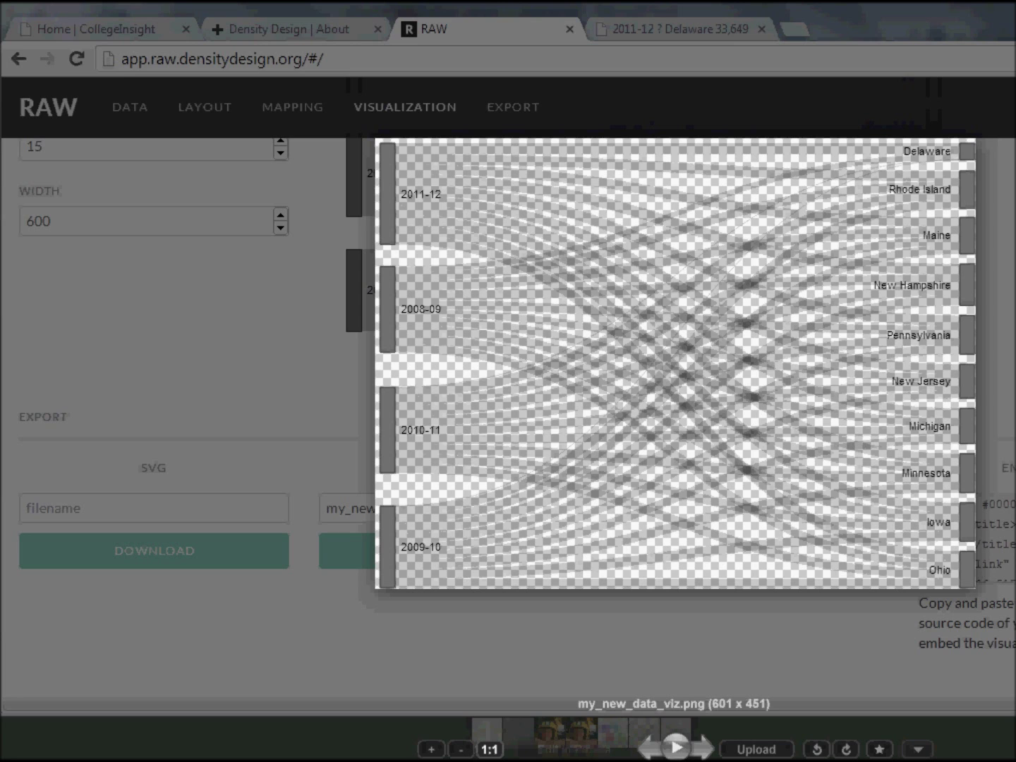
key(Escape)
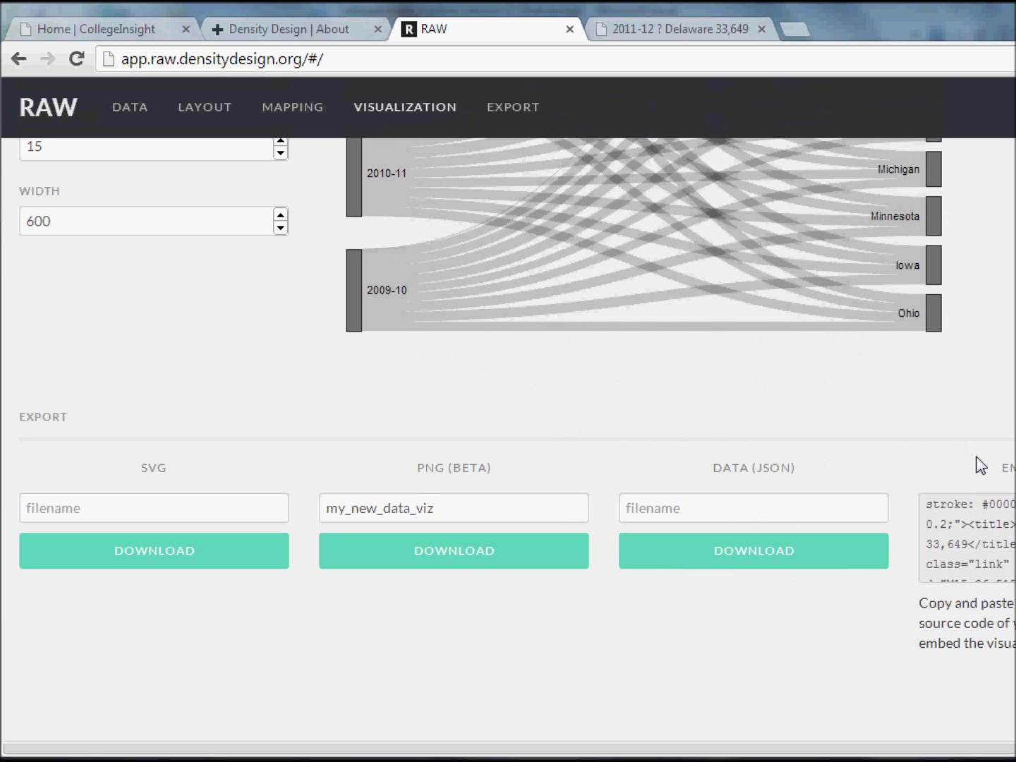
scroll(508, 395, down, 2)
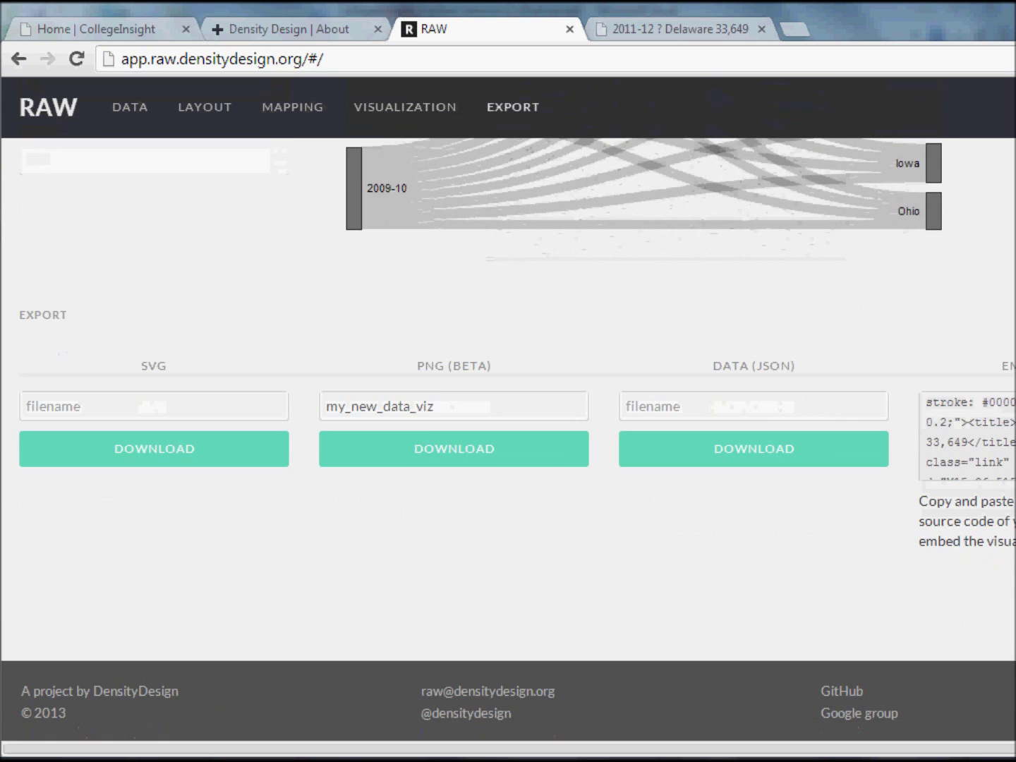
scroll(508, 436, up, 7)
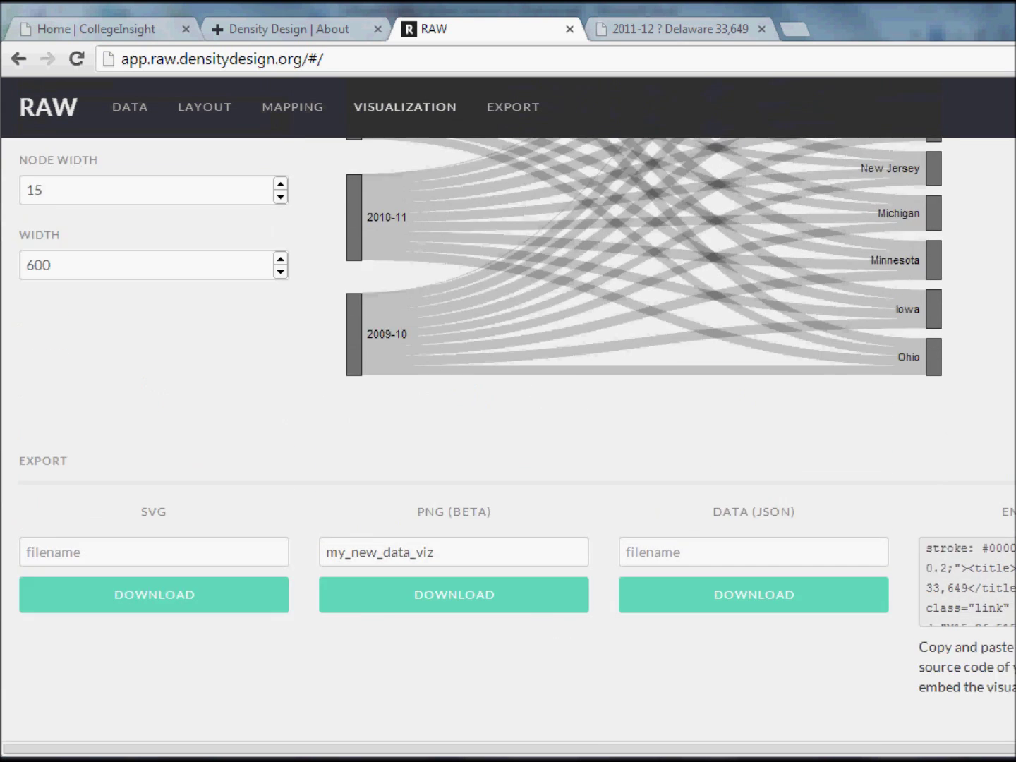
scroll(508, 438, up, 2)
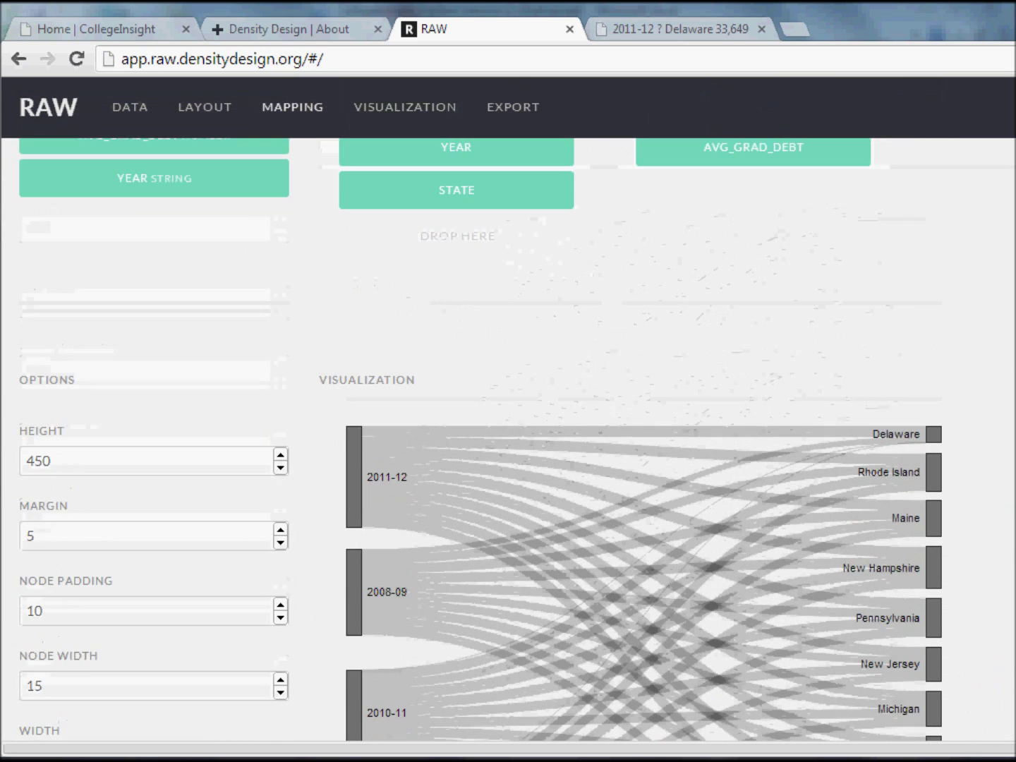
scroll(508, 438, up, 10)
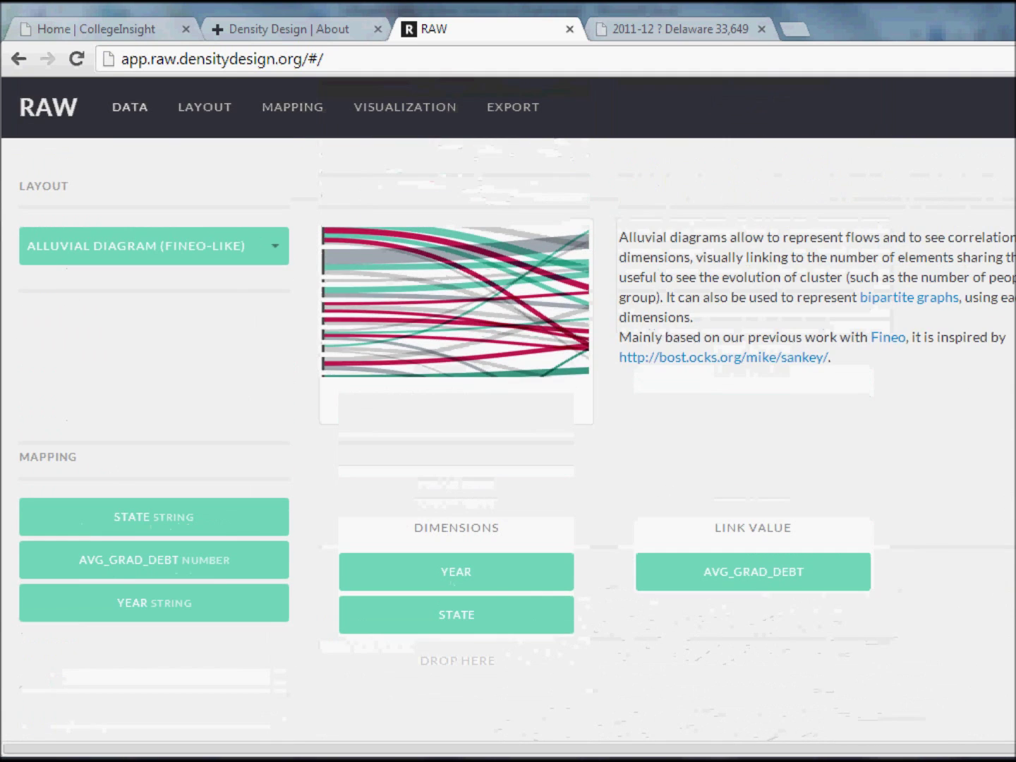
scroll(509, 437, up, 4)
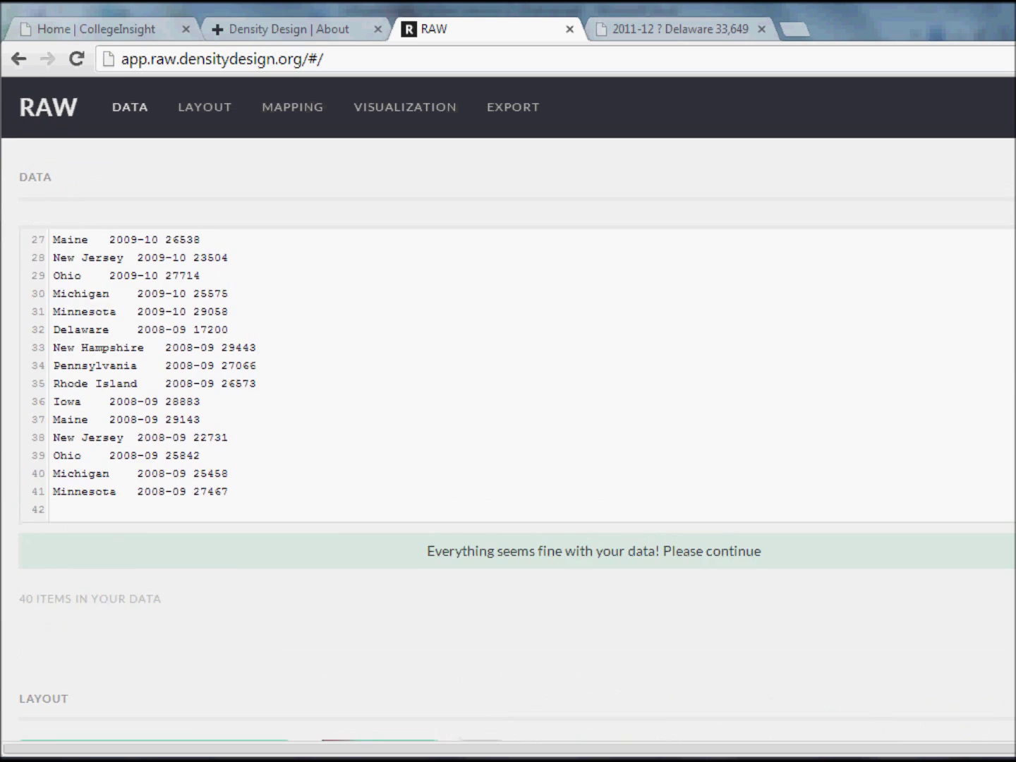
scroll(507, 438, down, 12)
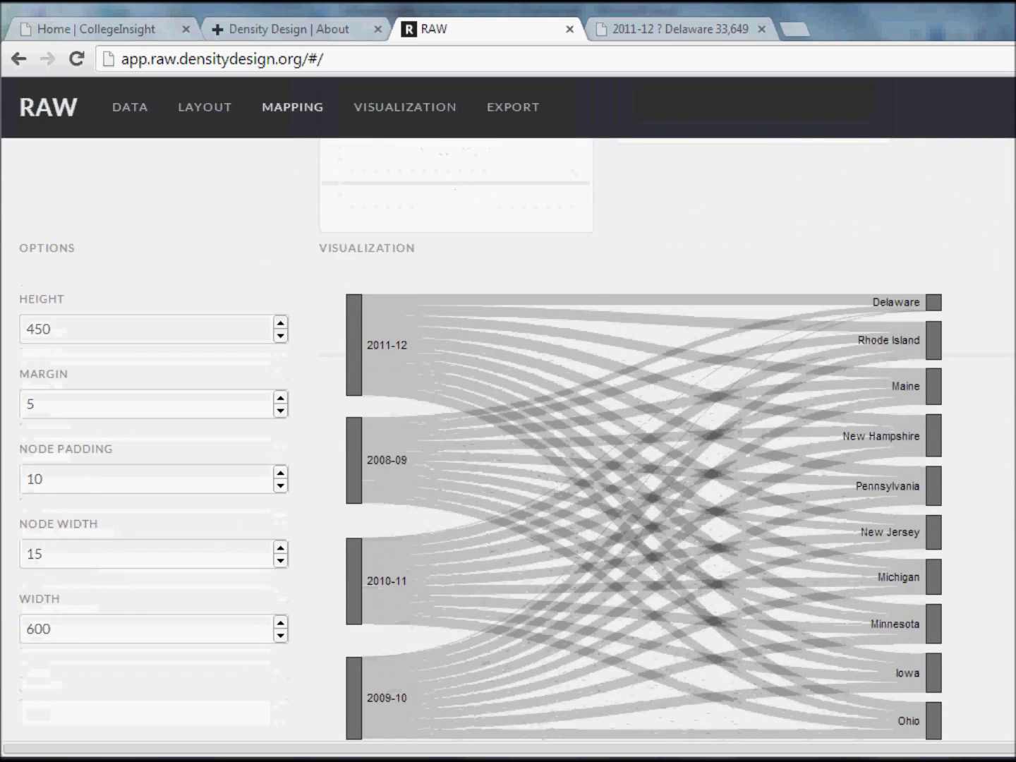